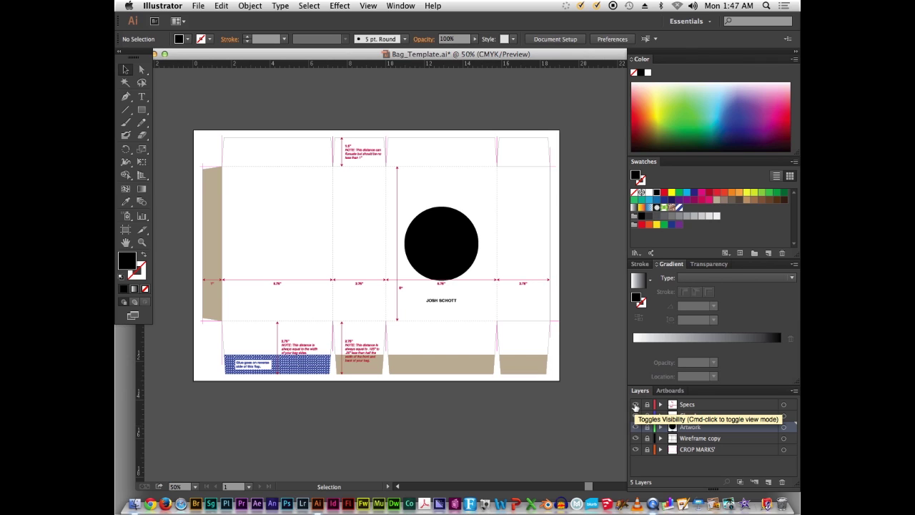
- Hide the Specs layer with the dimension notes of the bag template
left_click(635, 405)
left_click(635, 404)
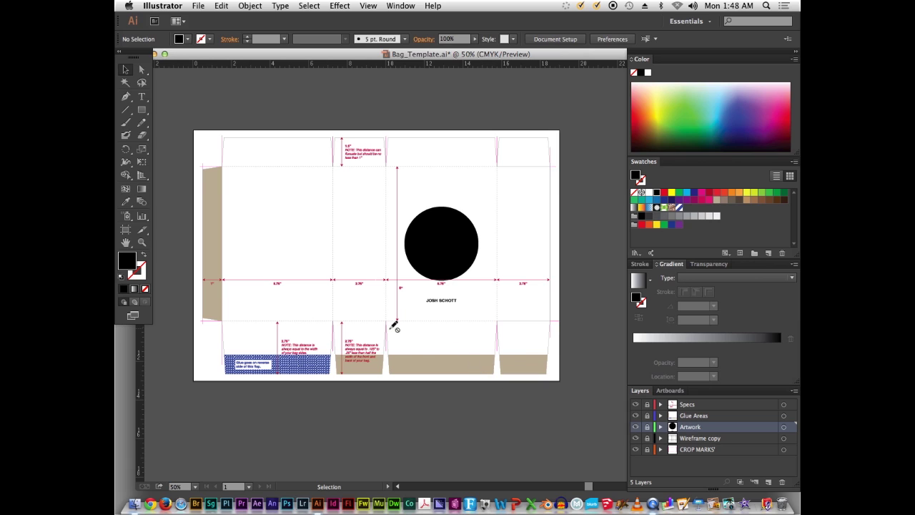
left_click(636, 405)
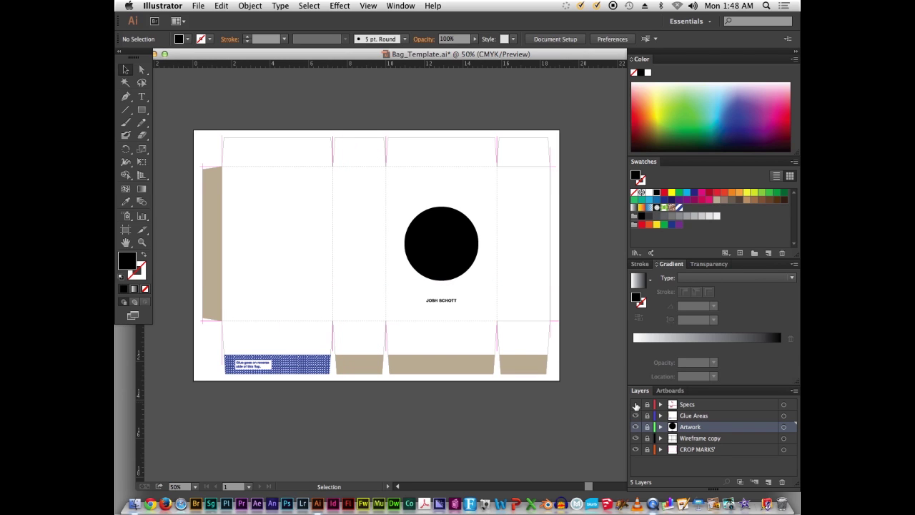
left_click(635, 405)
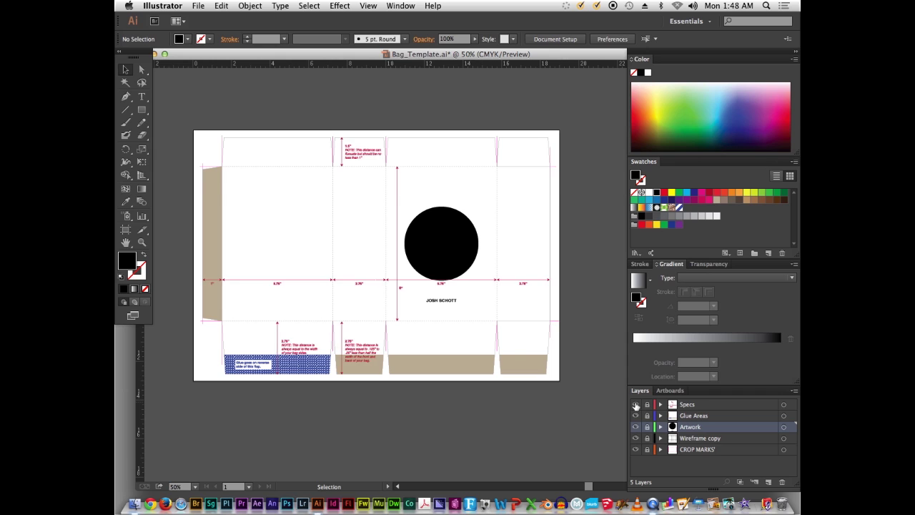
left_click(636, 405)
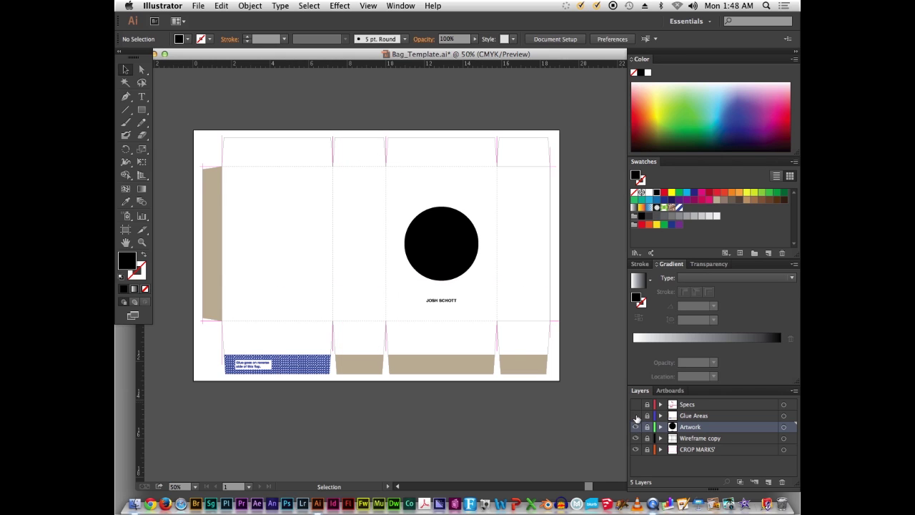
- Hide the Glue Areas layer to view the template without its glue flaps
left_click(635, 416)
left_click(636, 416)
left_click(636, 415)
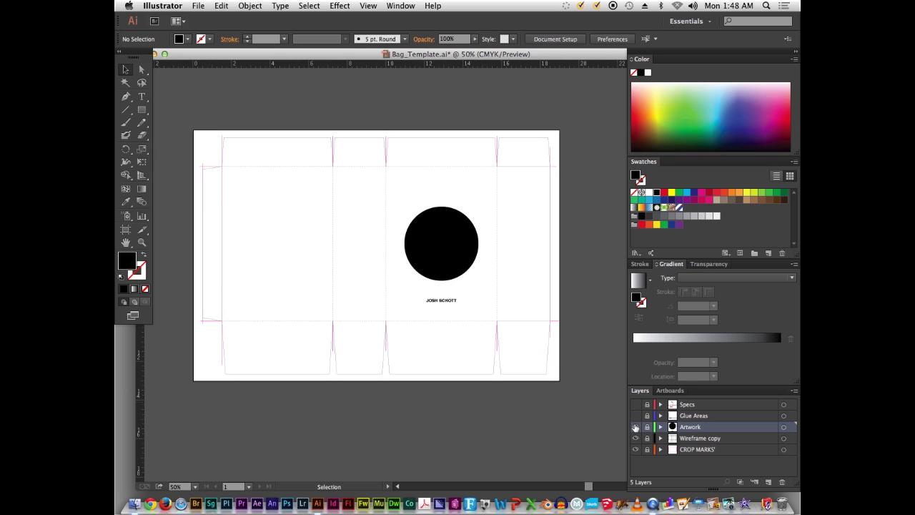
- Toggle the Artwork layer's visibility to check what it contains, leaving the layer hidden
left_click(635, 427)
left_click(635, 427)
left_click(635, 427)
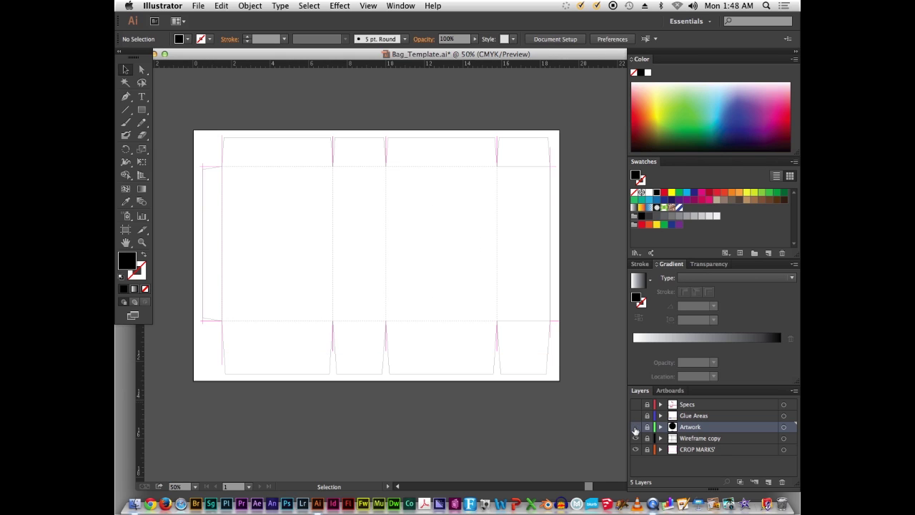
left_click(636, 427)
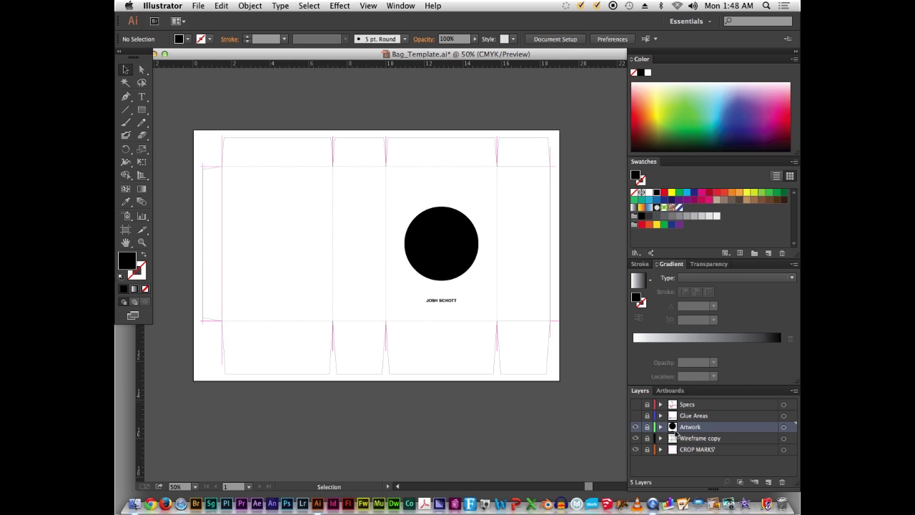
left_click(636, 426)
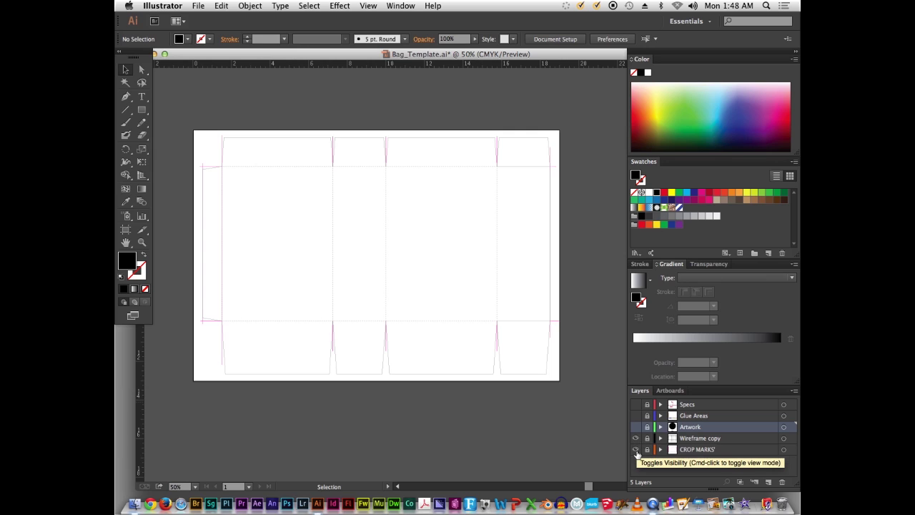
- Hide the CROP MARKS' layer and the Wireframe copy layer to check what each contains
left_click(636, 450)
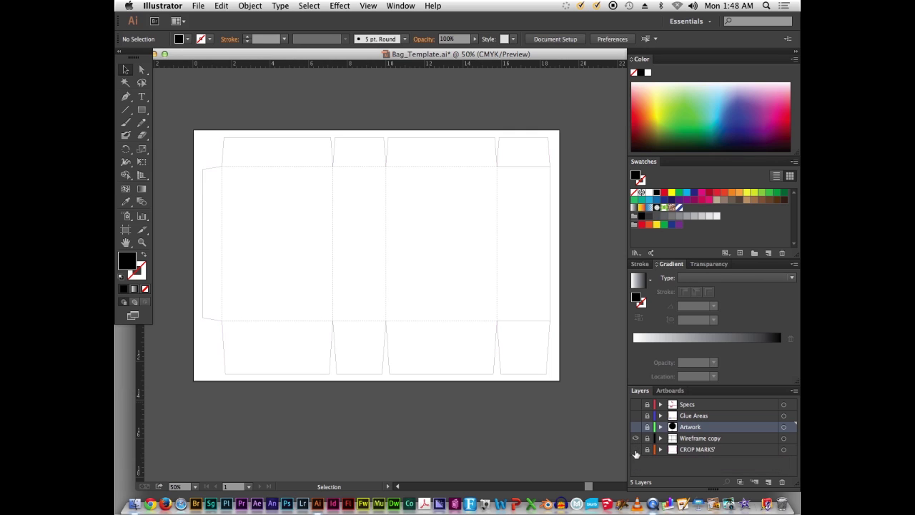
left_click(636, 450)
left_click(636, 451)
left_click(636, 450)
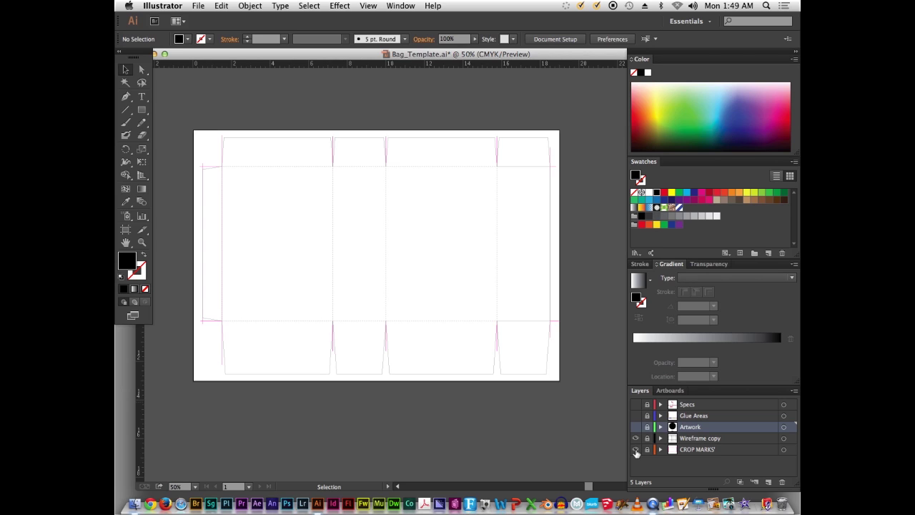
left_click(636, 450)
left_click(636, 437)
key("super+y")
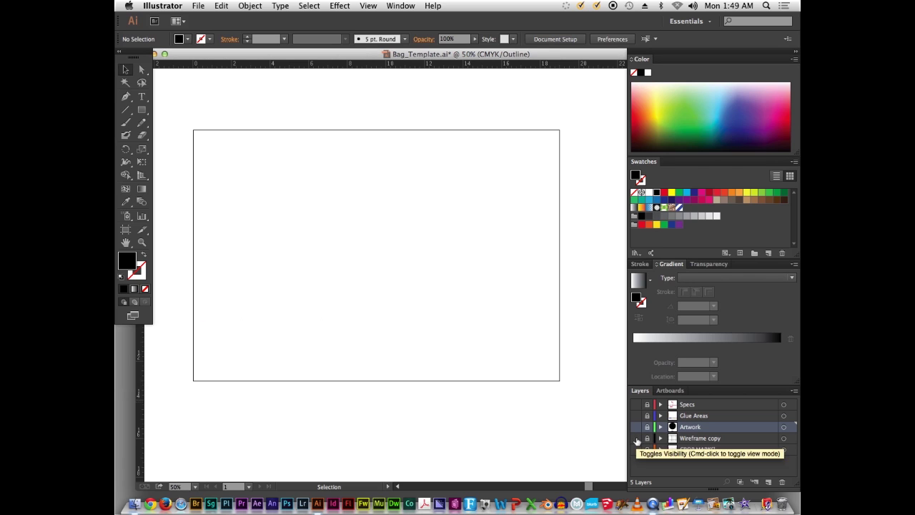
- Show the Wireframe copy, CROP MARKS', Glue Areas and Artwork layers again
left_click(636, 439)
key("super+y")
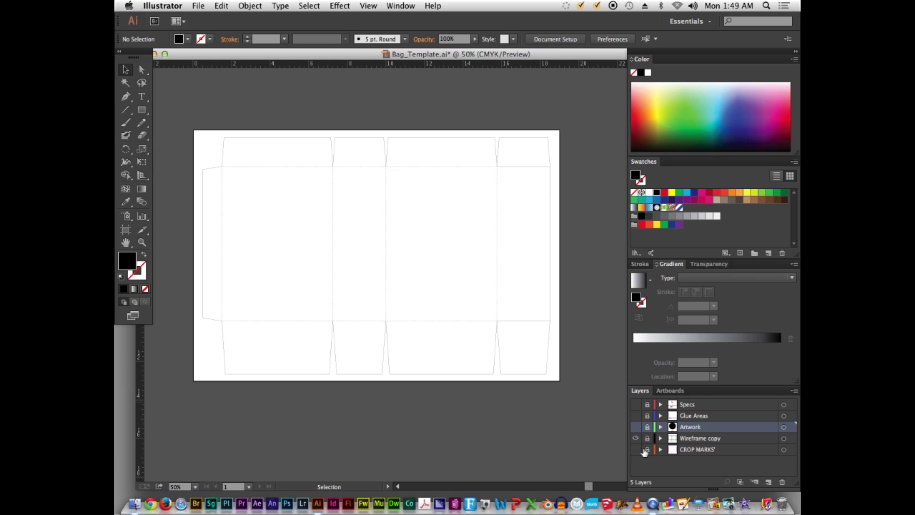
left_click(635, 449)
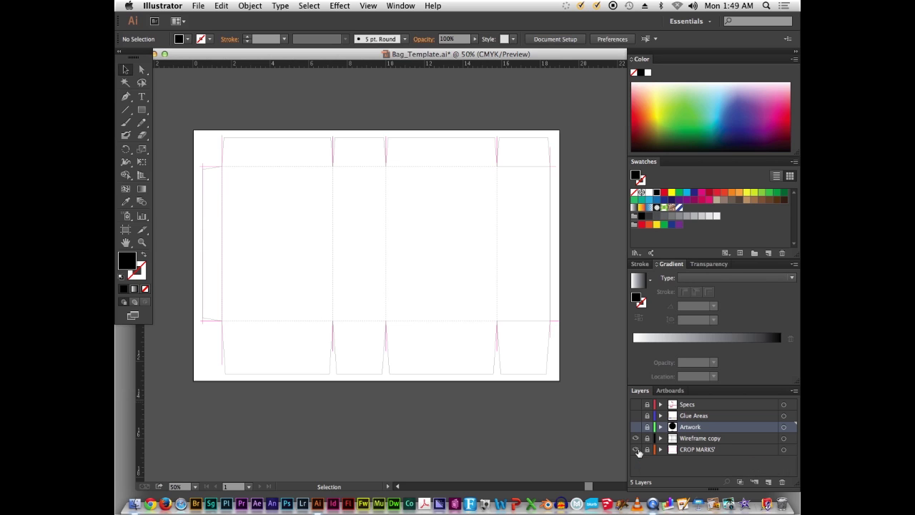
left_click(636, 415)
left_click(636, 426)
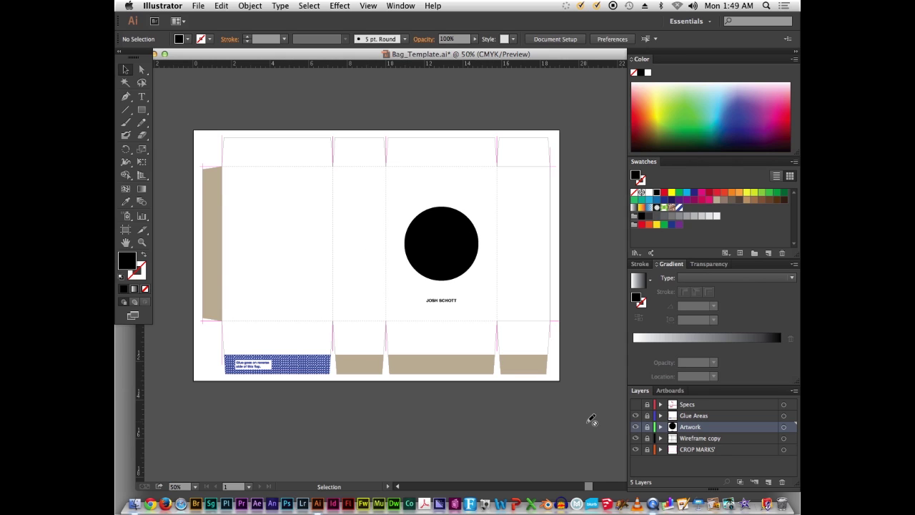
- Unlock the Artwork layer for editing
left_click(647, 426)
key("space")
left_click_drag(569, 341, 536, 340)
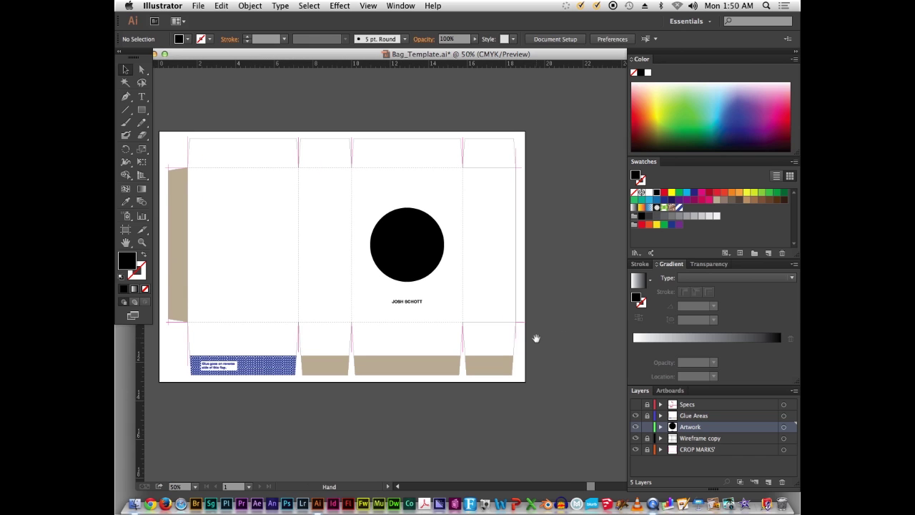
- Place blincoe-2.jpg from the Image folder in Finder over the black circle and embed it in the document
left_click(134, 504)
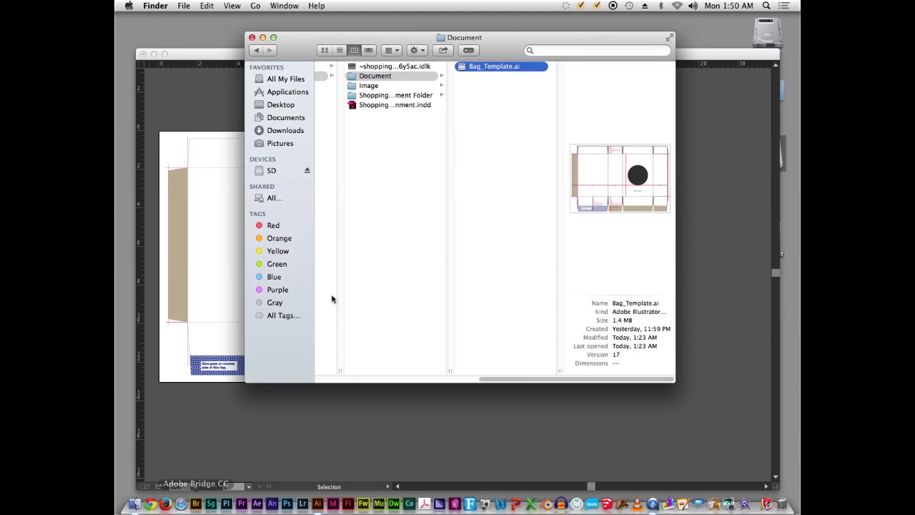
left_click(409, 85)
left_click_drag(302, 42, 445, 127)
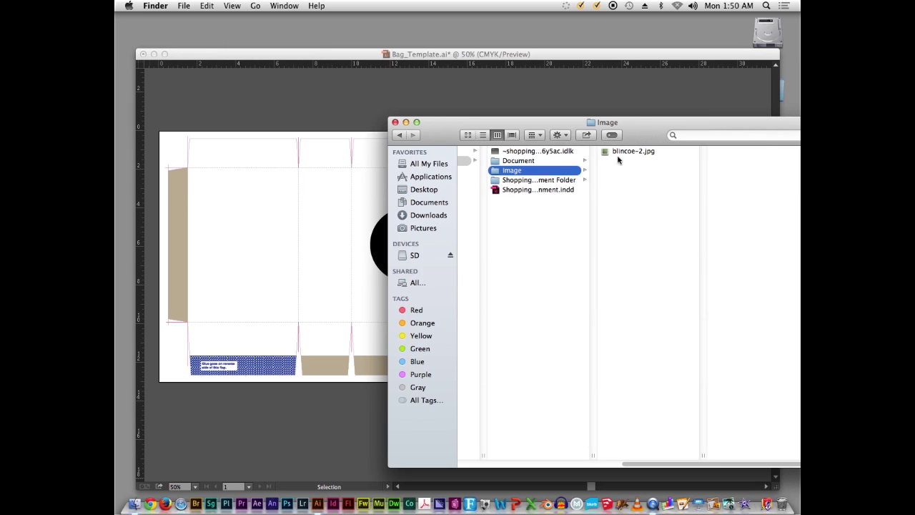
left_click_drag(618, 153, 405, 248)
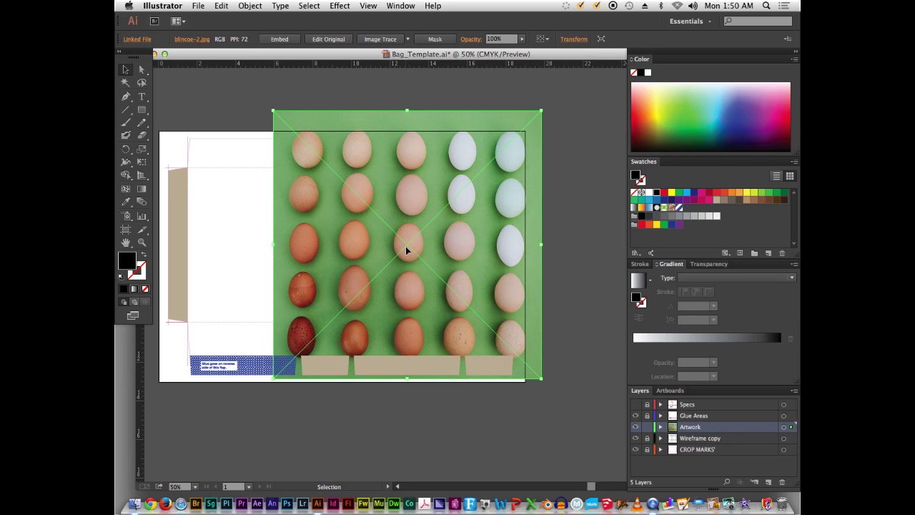
left_click(282, 44)
left_click(280, 40)
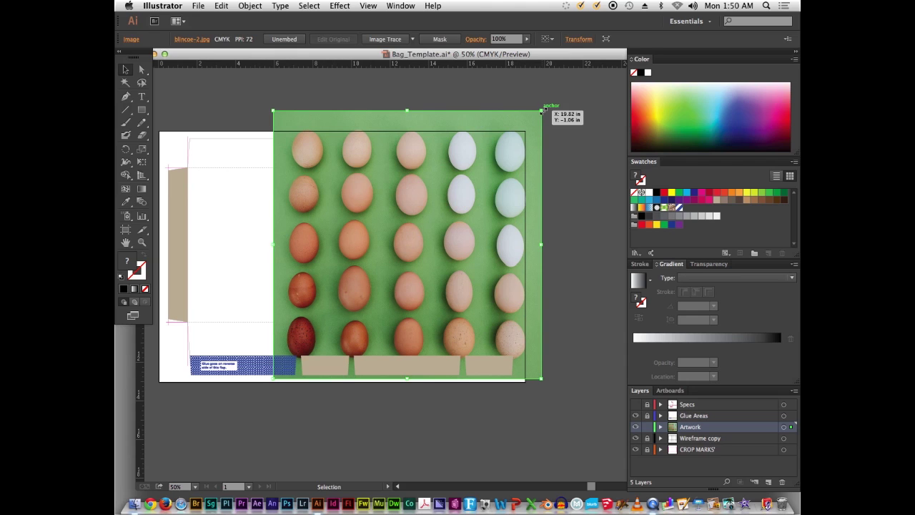
- Scale the egg image proportionally down to about 4.9 in square and centre it over the black circle on the bag's front panel
key("shift")
left_click_drag(542, 110, 435, 217)
left_click_drag(370, 266, 418, 212)
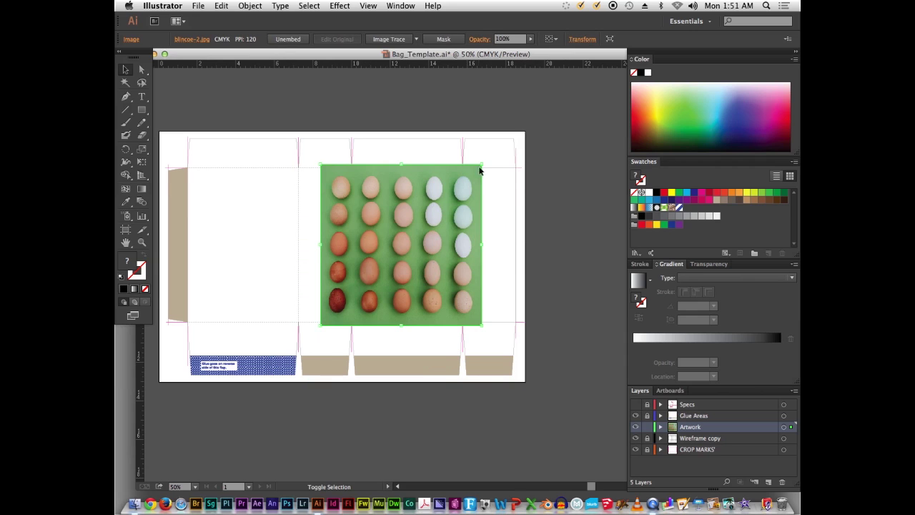
left_click_drag(482, 164, 433, 234)
left_click_drag(430, 232, 431, 230)
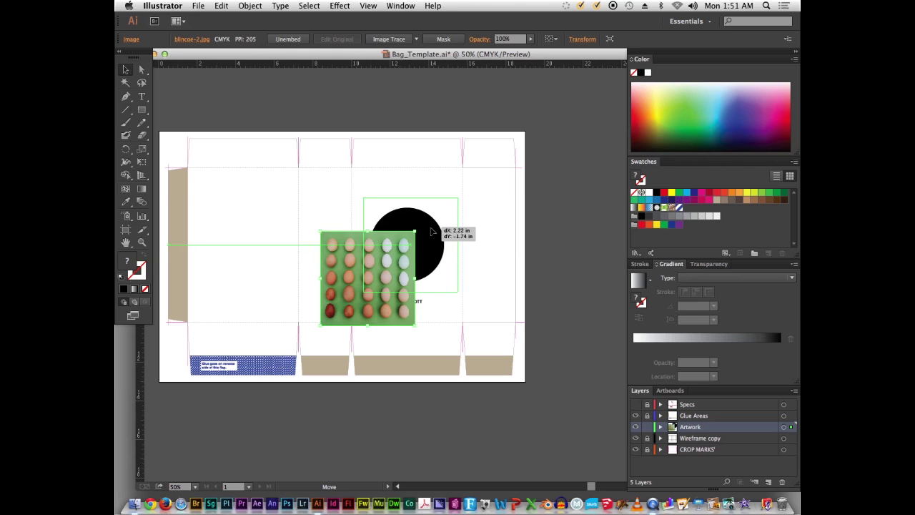
left_click_drag(432, 231, 430, 230)
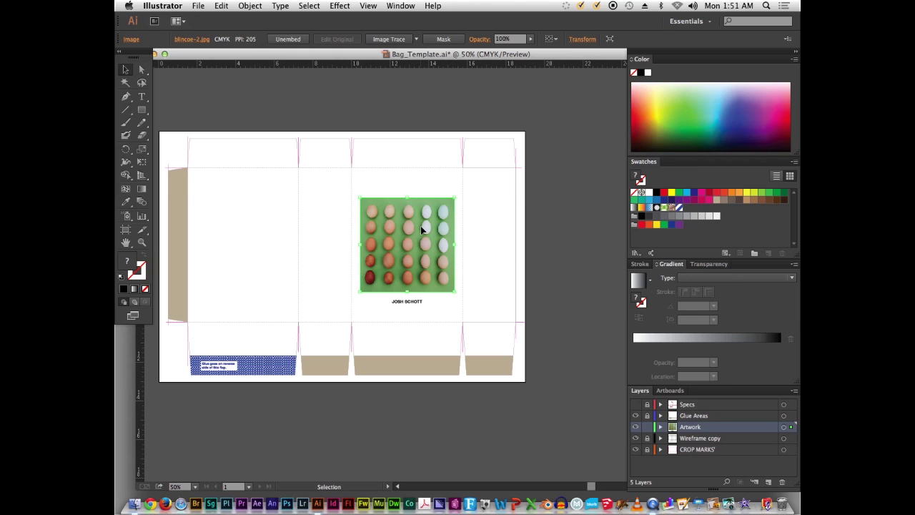
left_click(546, 236)
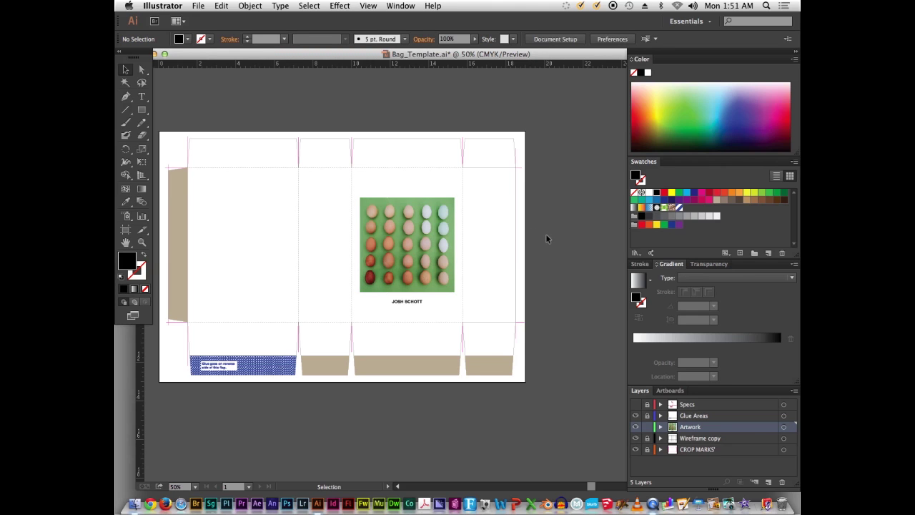
- Switch to Outline view and bring the circle to the front, above the egg image
key("a")
key("super+y")
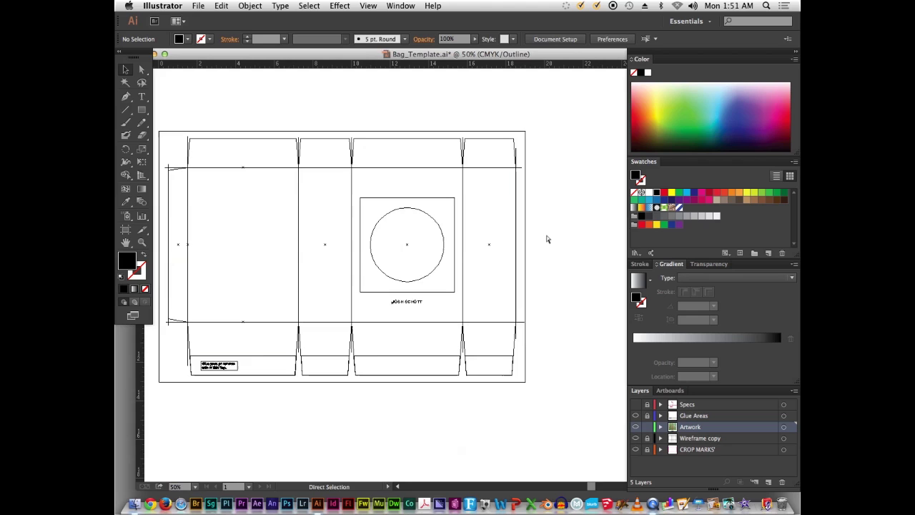
key("v")
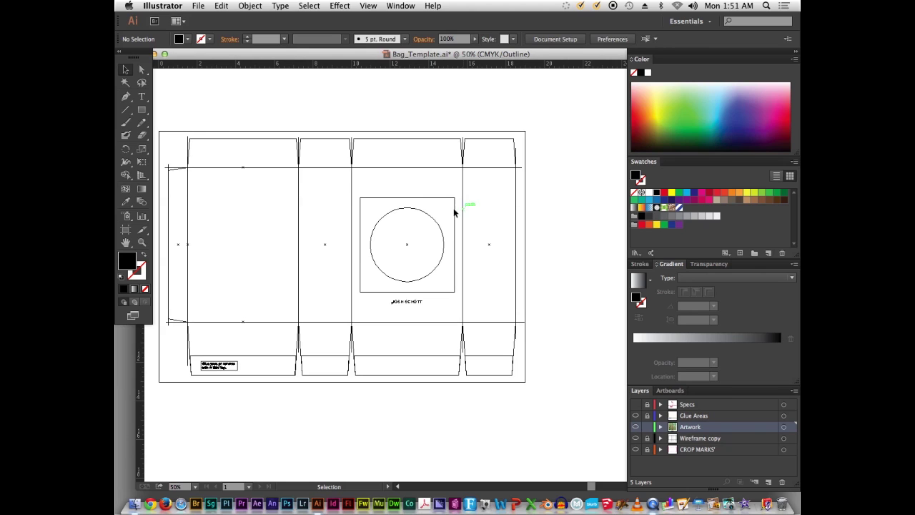
left_click(425, 213)
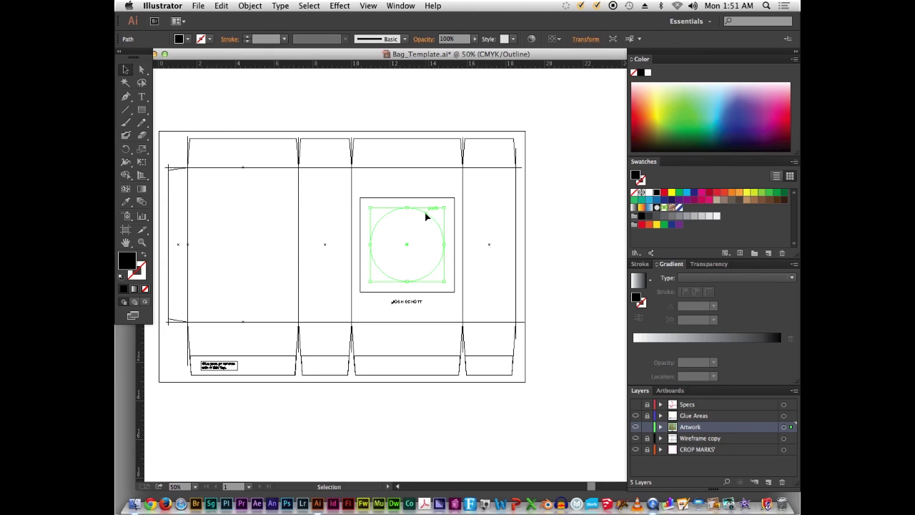
key("bracketright")
key("shift")
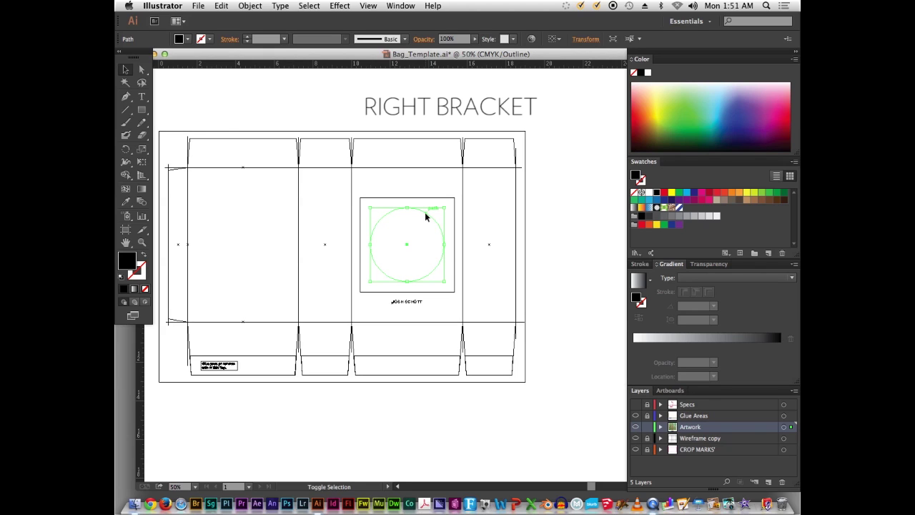
key("shift+super+bracketright")
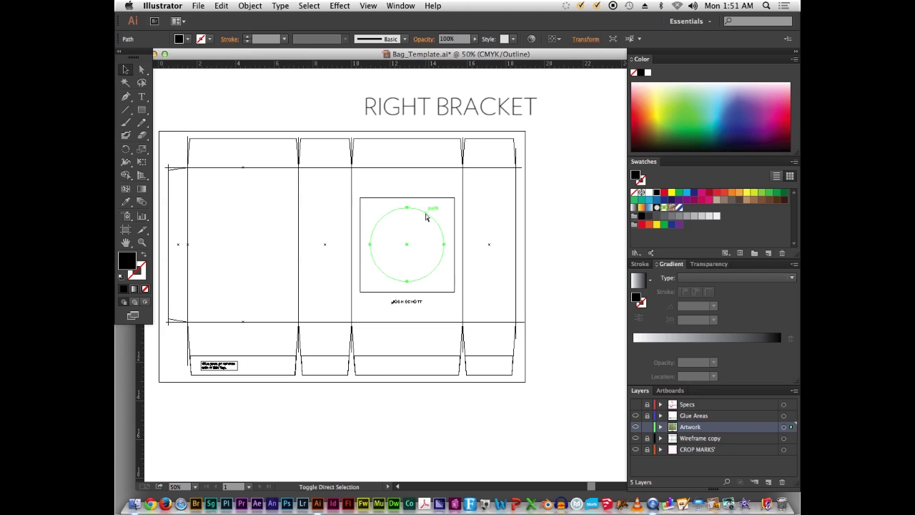
left_click(425, 214)
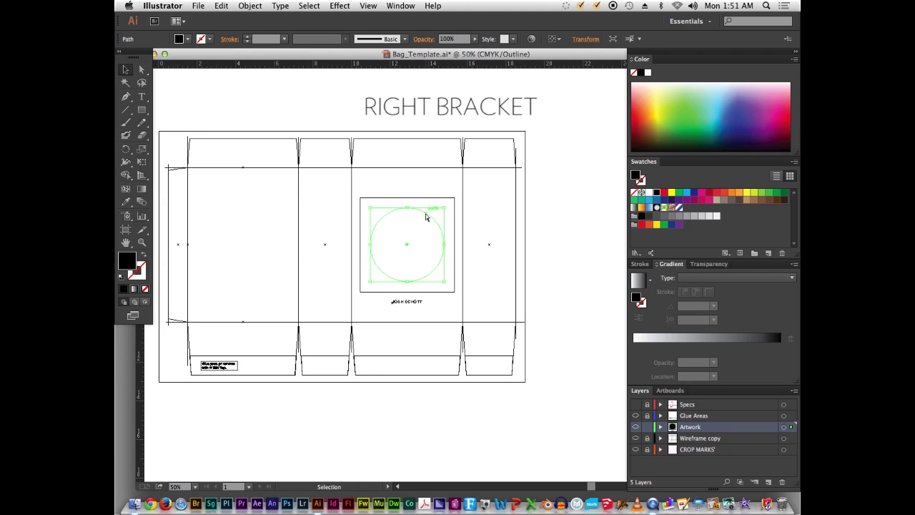
- Return the document to Preview view and deselect the circle
key("v")
key("a")
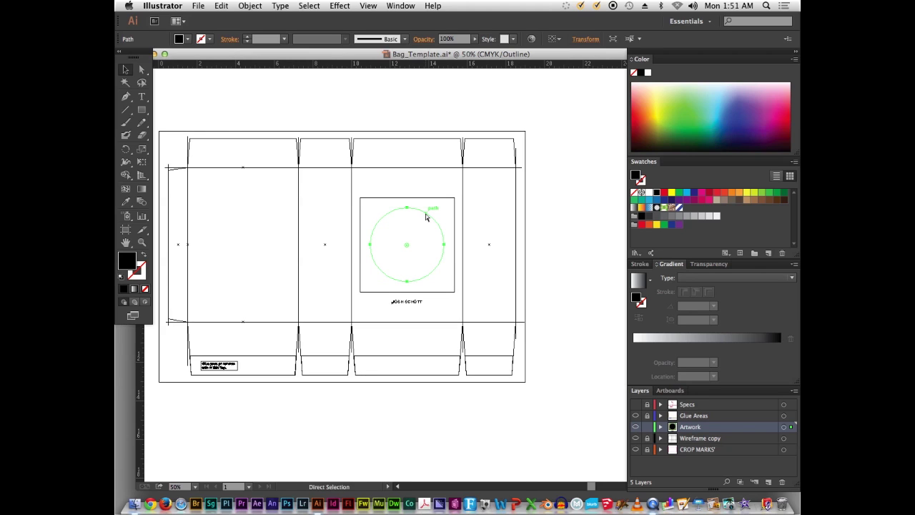
key("super+y")
key("v")
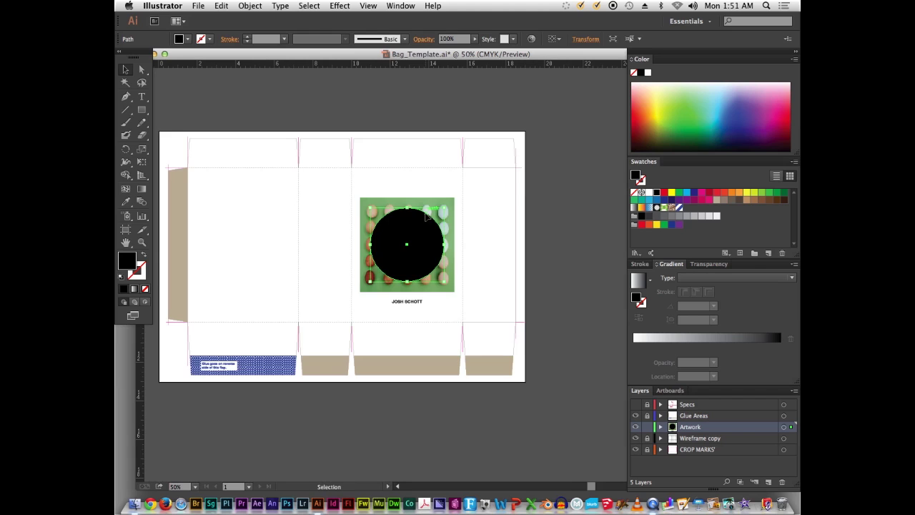
left_click(567, 236)
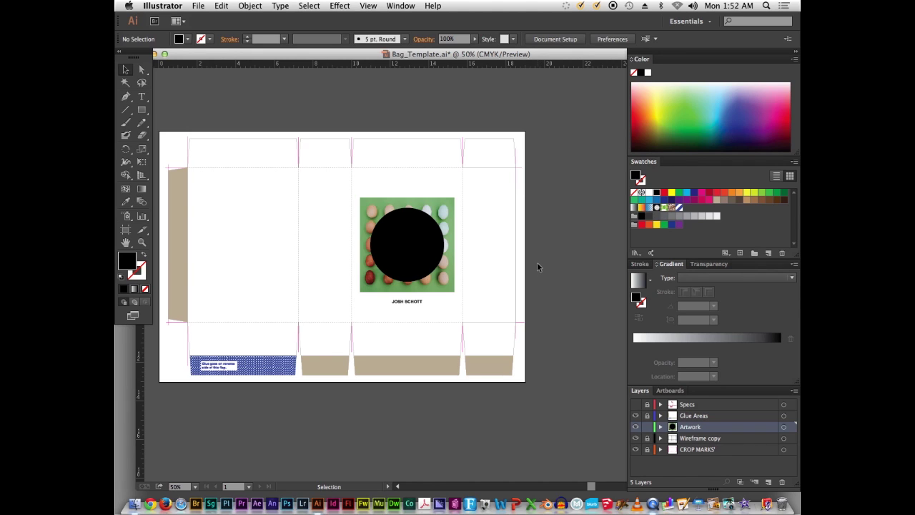
- Make a clipping mask from the black circle and the egg image so the image is cropped to the circle
left_click(429, 243)
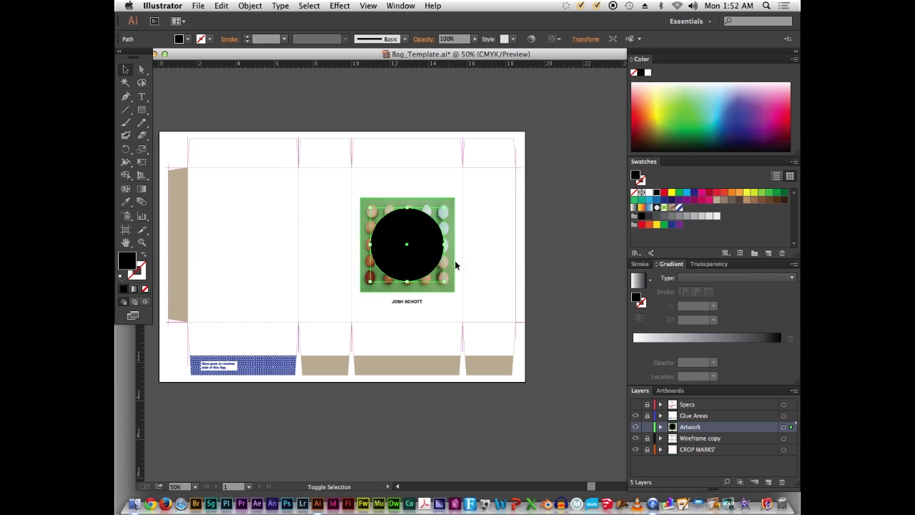
left_click(450, 203, "shift")
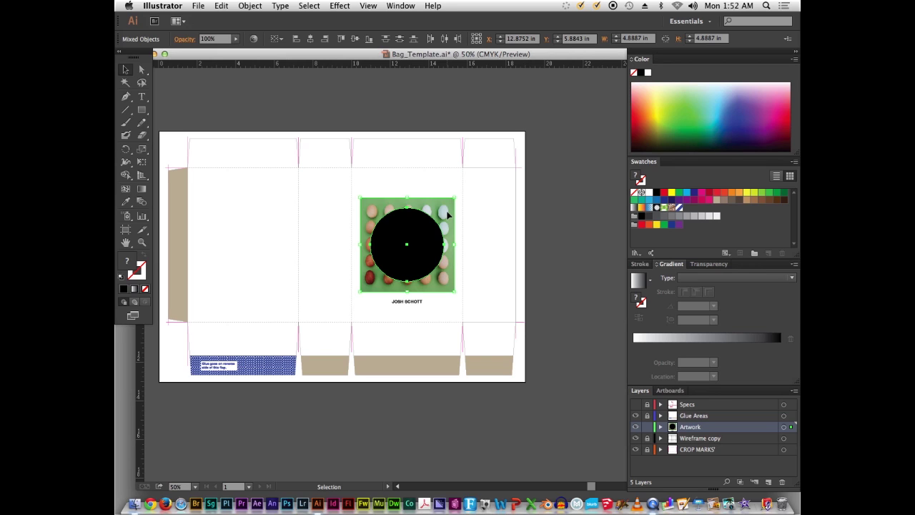
key("super")
key("super+7")
left_click(547, 230)
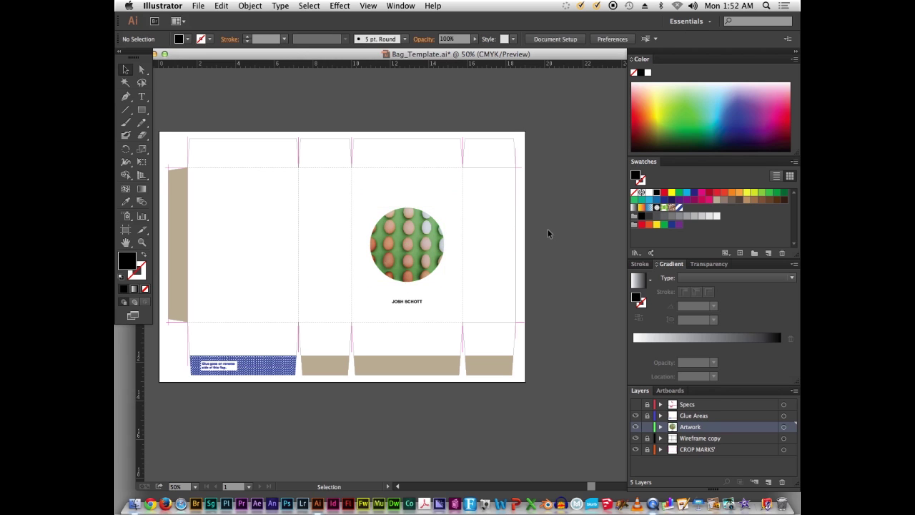
- Undo the clipping mask, reselect the black circle and the egg image, and make the clipping mask again
key("super+z")
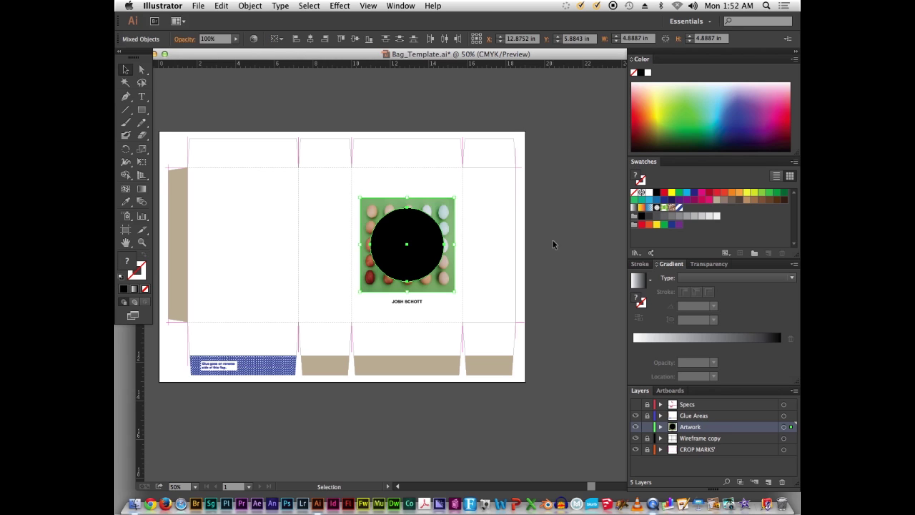
left_click(552, 243)
left_click(432, 243)
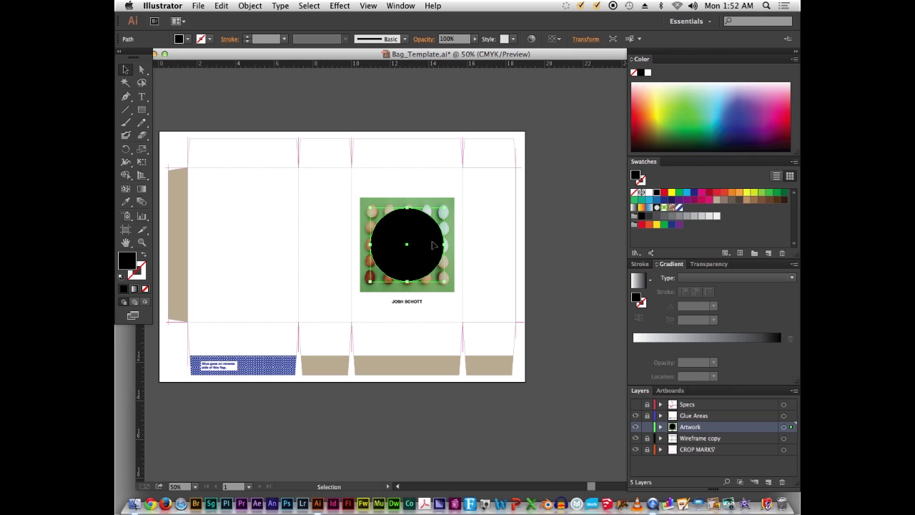
left_click(451, 215, "shift")
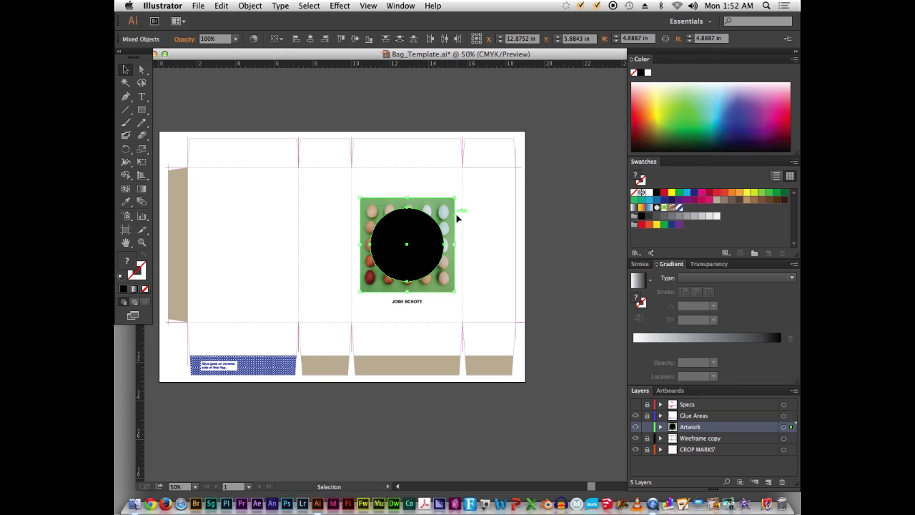
left_click(319, 6)
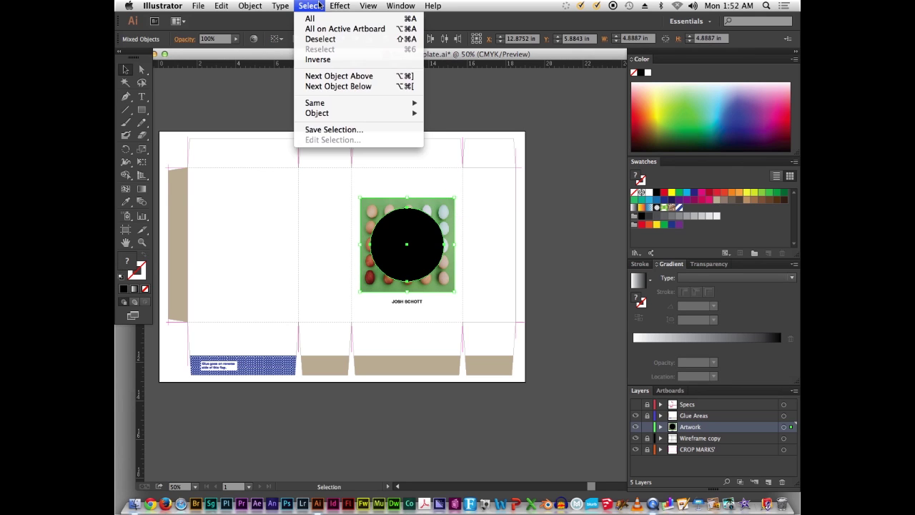
mouse_move(264, 6)
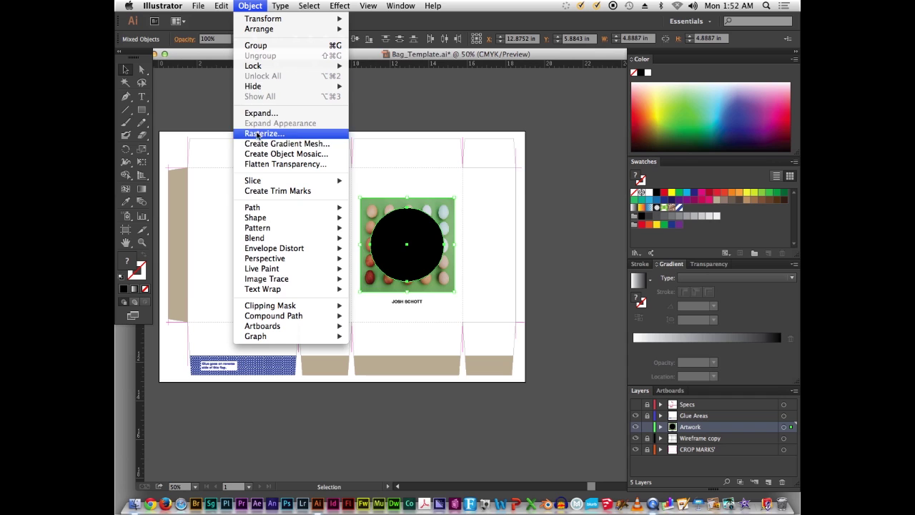
mouse_move(273, 308)
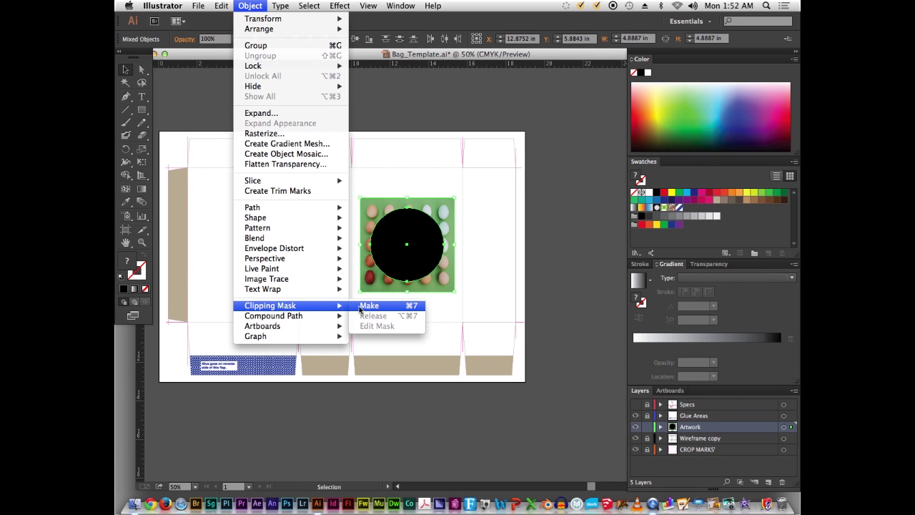
left_click(369, 306)
left_click(551, 254)
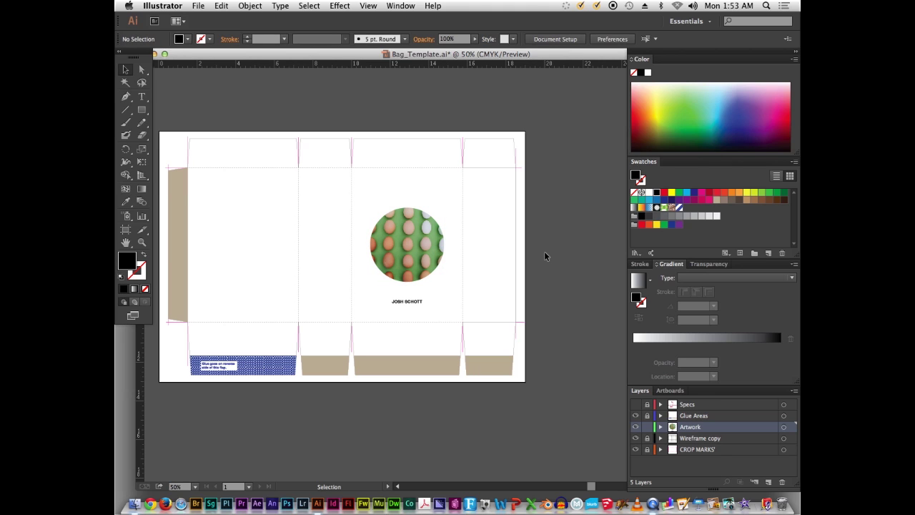
- Select only the egg image inside the clipping mask and scale it down proportionally about its centre, keeping the circle covered
key("a")
left_click(423, 247)
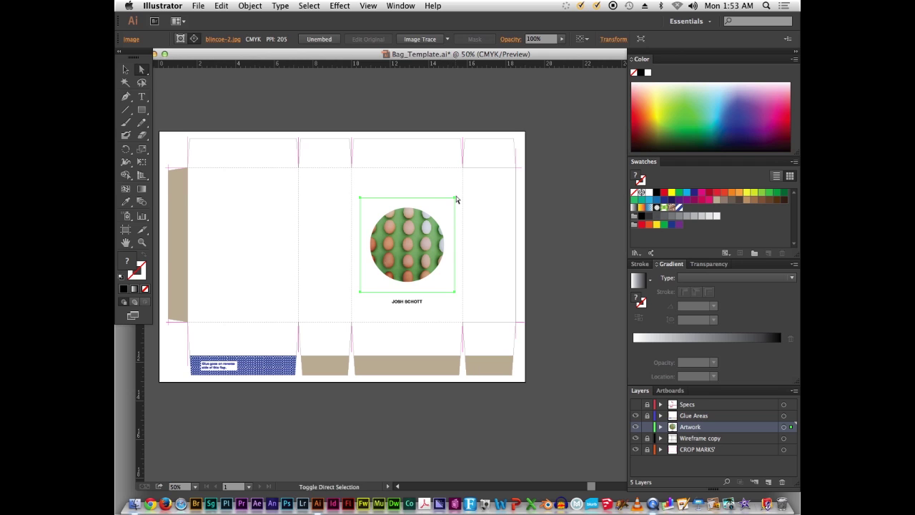
key("v")
left_click_drag(456, 198, 449, 204)
key("a")
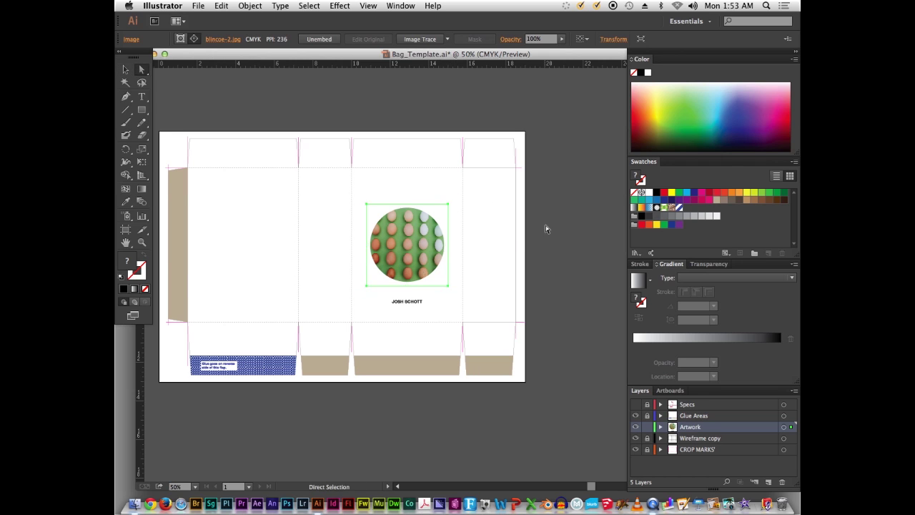
left_click(546, 225)
- Reselect the egg image inside the mask and enlarge it proportionally to about 4.35 in square from its lower-left corner
left_click(429, 230)
key("v")
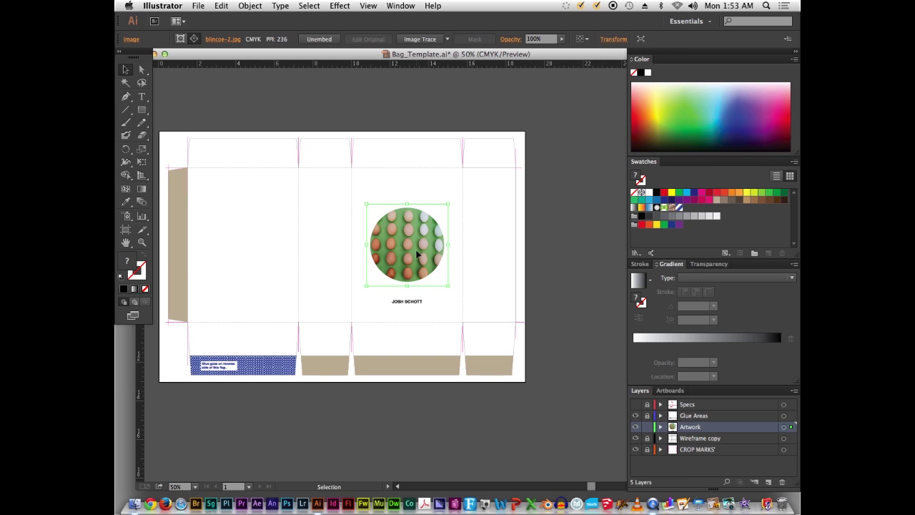
left_click(452, 229)
left_click(426, 228)
key("a")
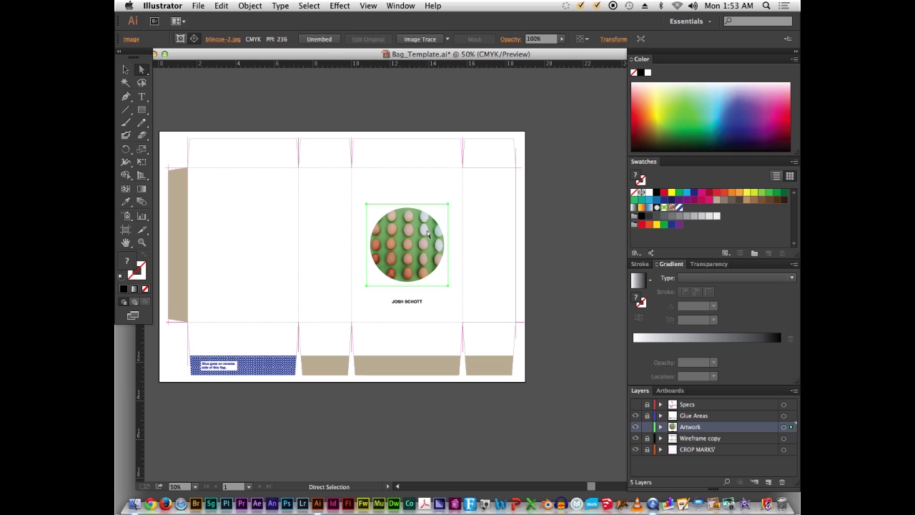
key("v")
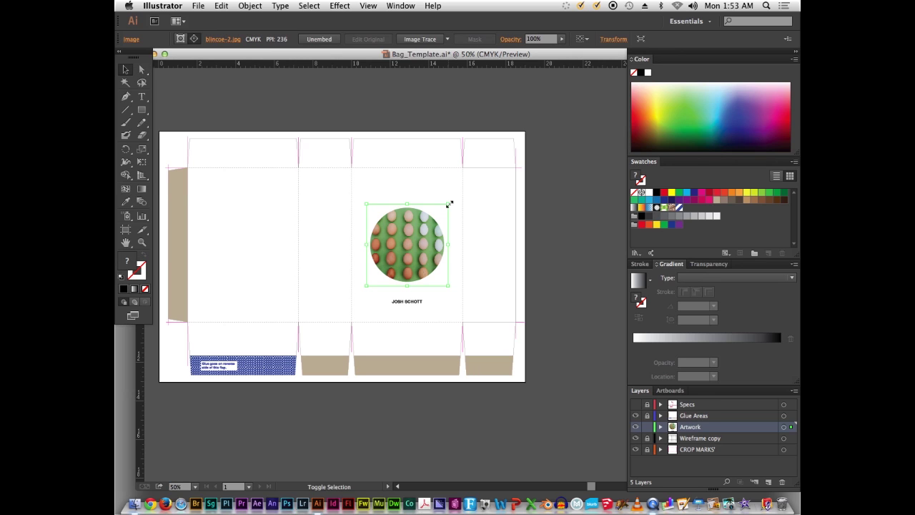
mouse_move(449, 204)
left_mouse_down()
mouse_move(496, 172)
mouse_move(491, 164)
mouse_move(455, 203)
left_mouse_up()
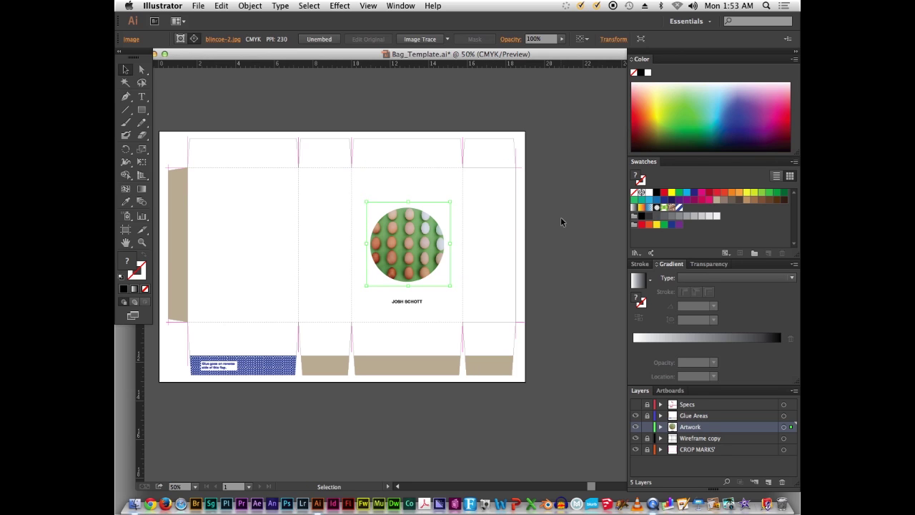
left_click(536, 223)
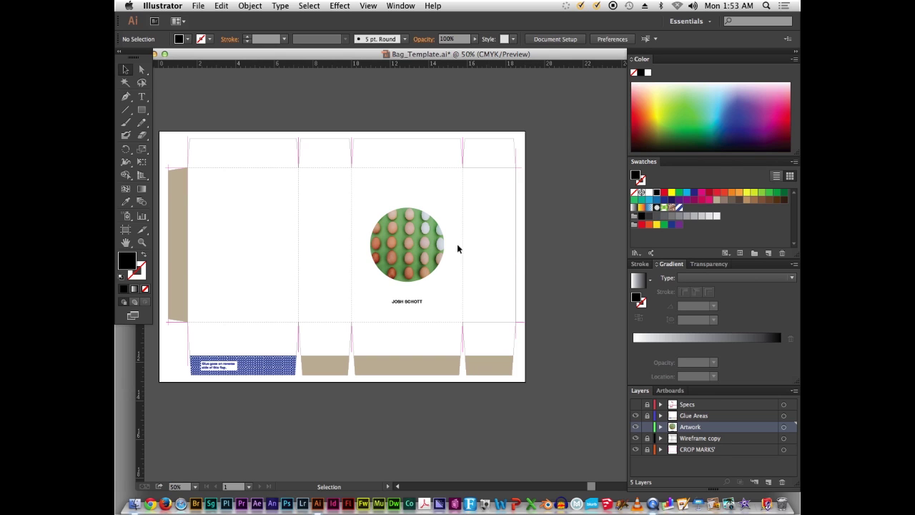
- Release the clipping mask on the front panel's egg image and deselect the separated objects
left_click(427, 244)
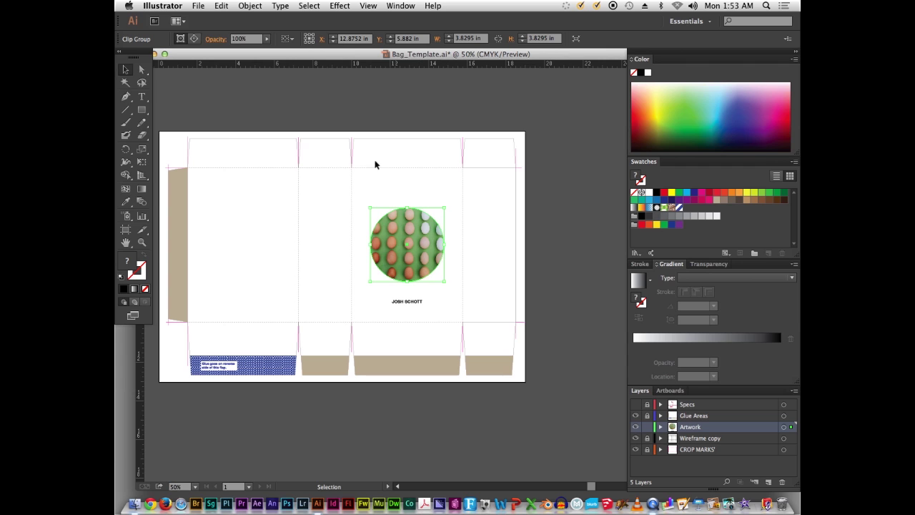
left_click(249, 6)
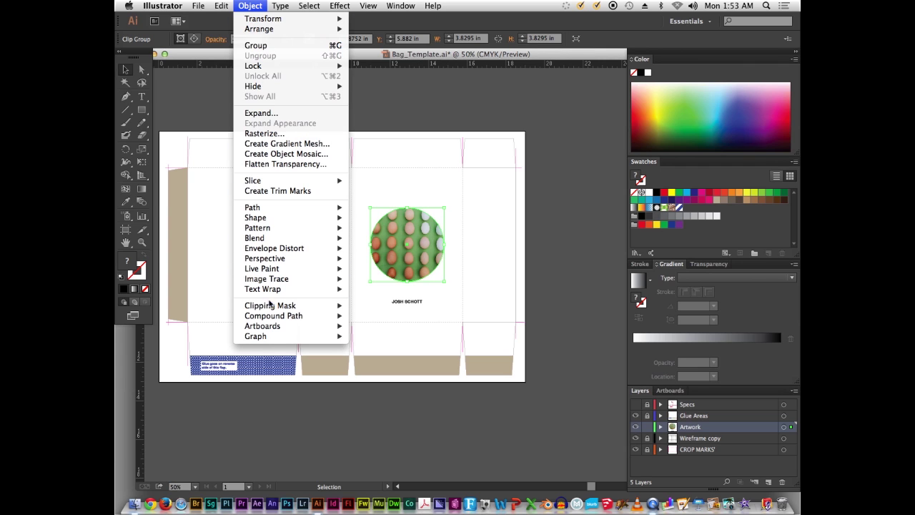
mouse_move(270, 308)
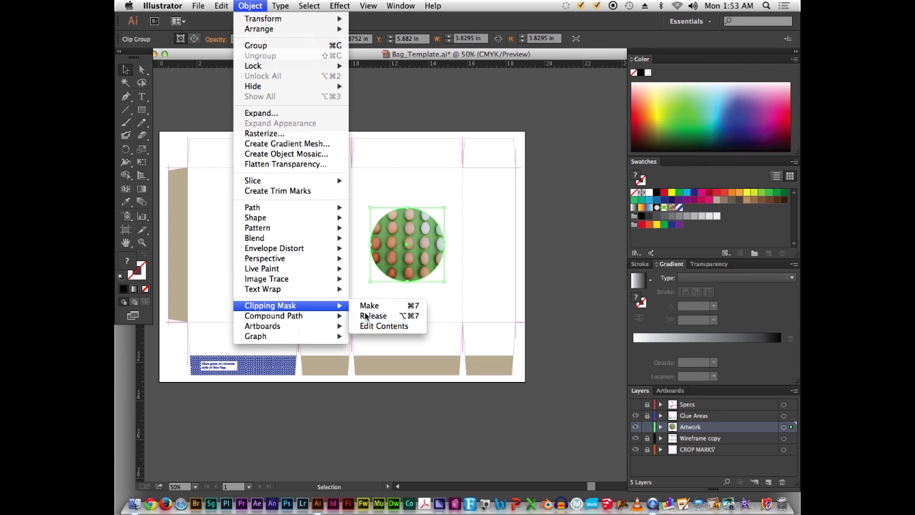
left_click(372, 315)
left_click(527, 236)
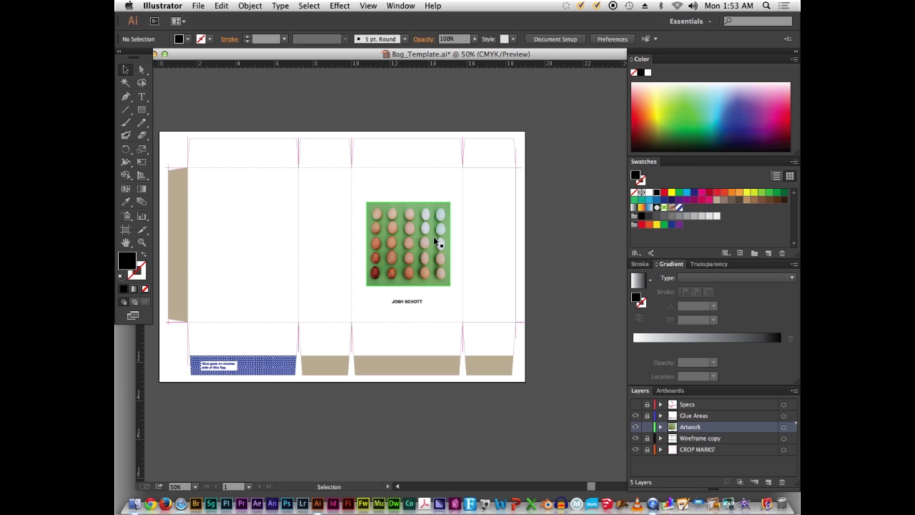
- Find the unfilled circle over the egg image in Outline view and fill it with black in Preview view
key("super+y")
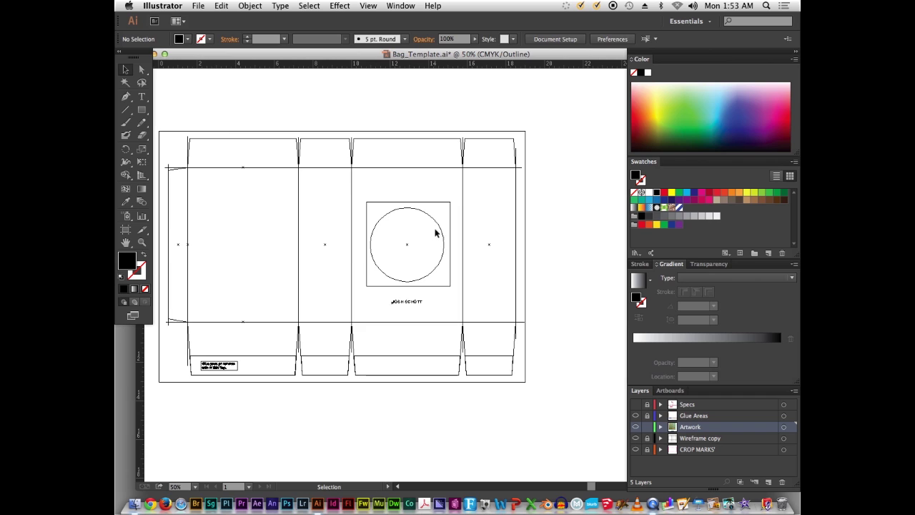
left_click(435, 230)
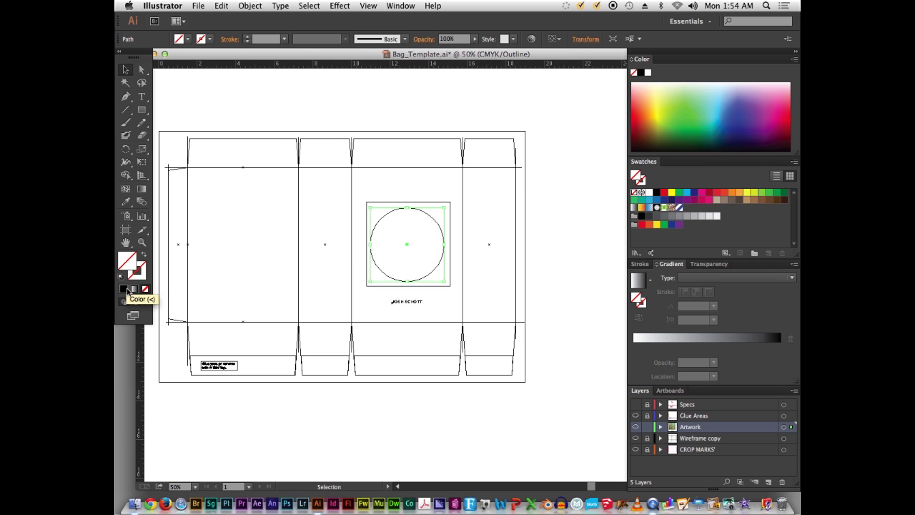
key("super+y")
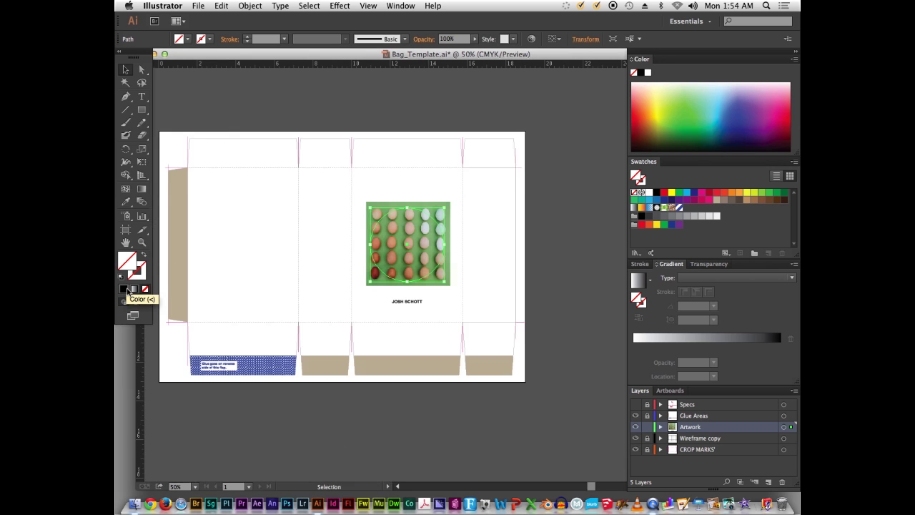
left_click(657, 193)
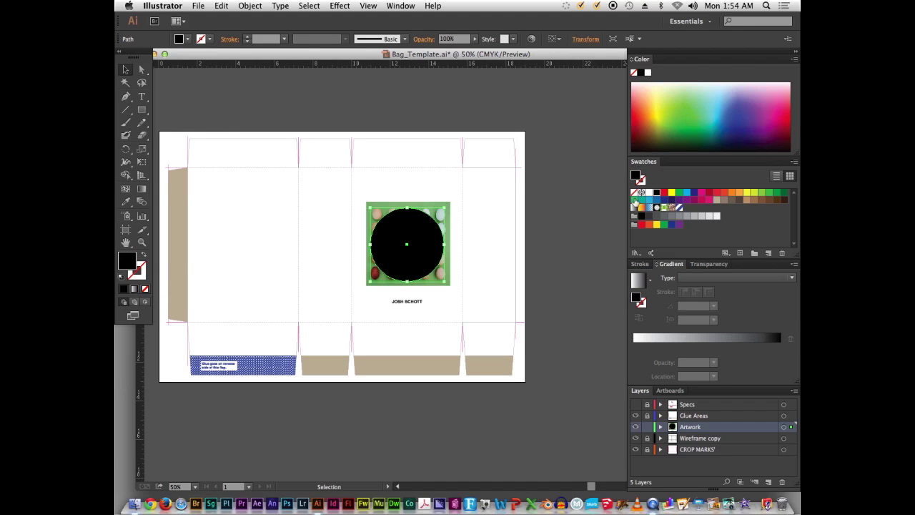
left_click(565, 228)
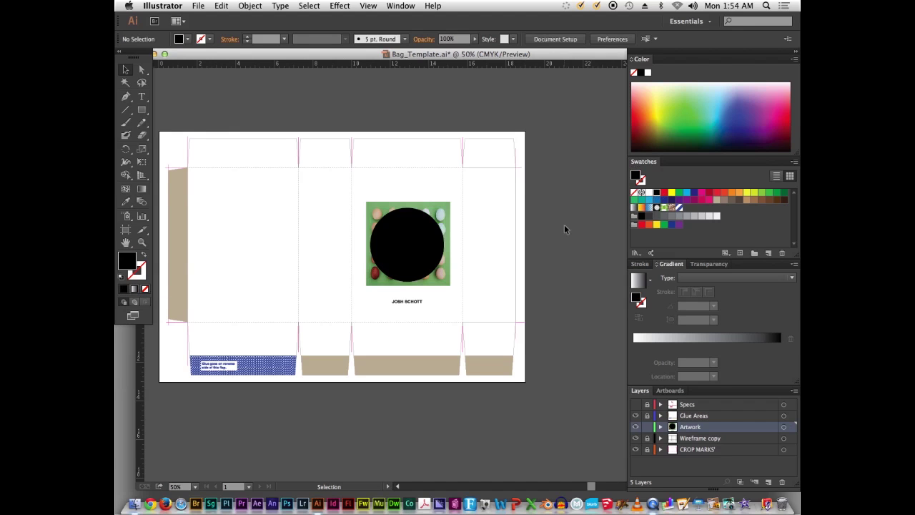
- Clip the resized egg image with the black circle again using a clipping mask, and clear the selection
left_click(415, 250)
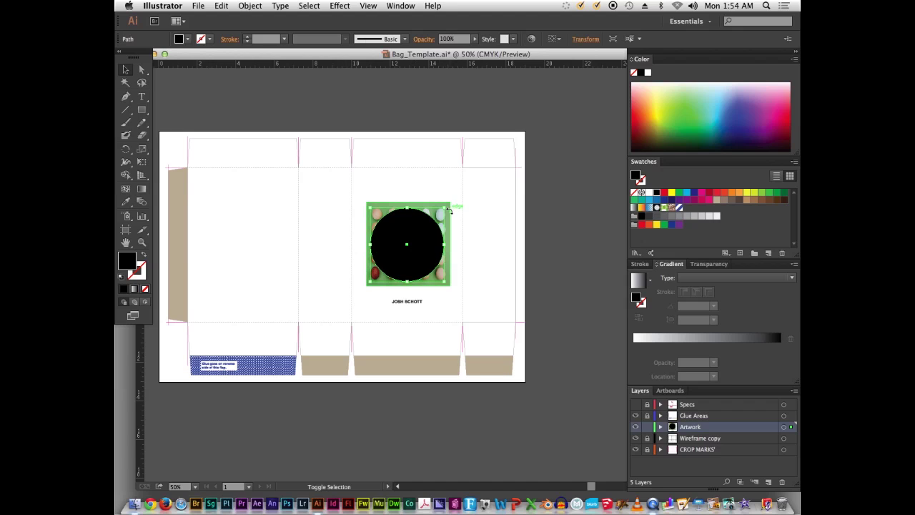
left_click(449, 233, "shift")
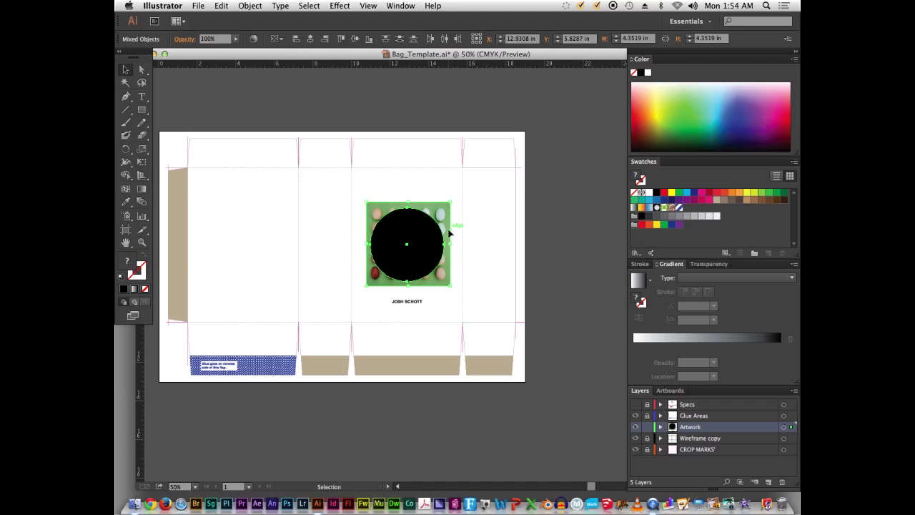
key("a")
key("ctrl+7")
key("v")
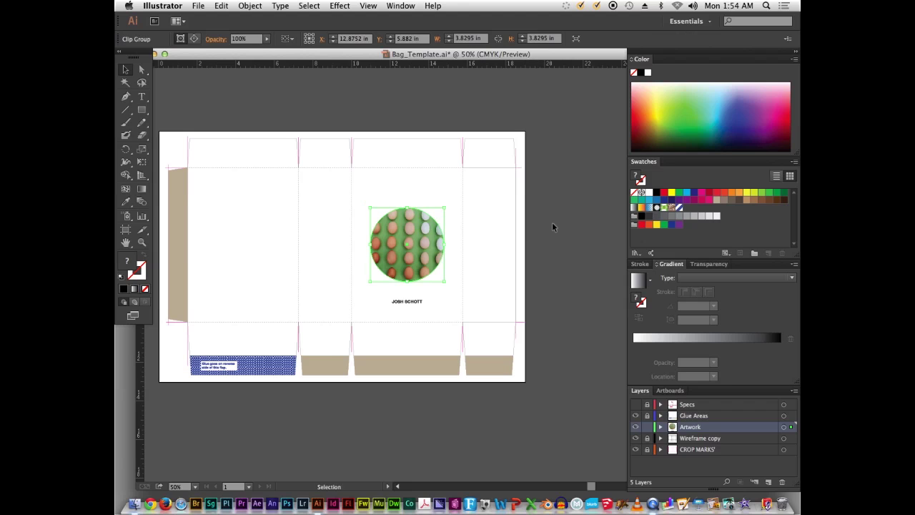
left_click(552, 227)
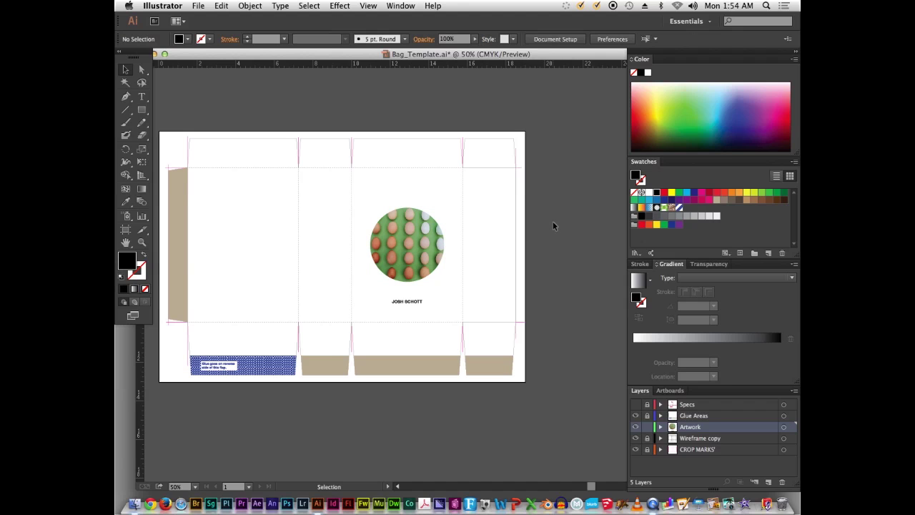
left_click(410, 302)
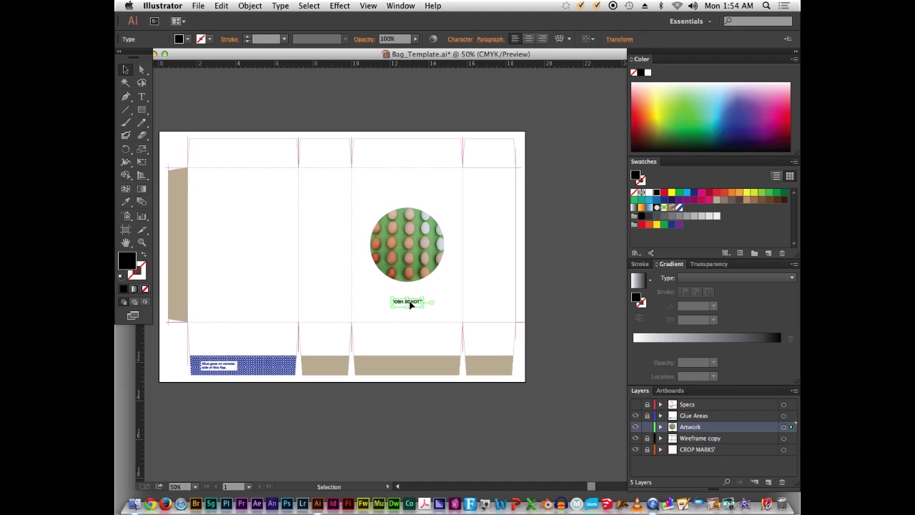
left_click(560, 286)
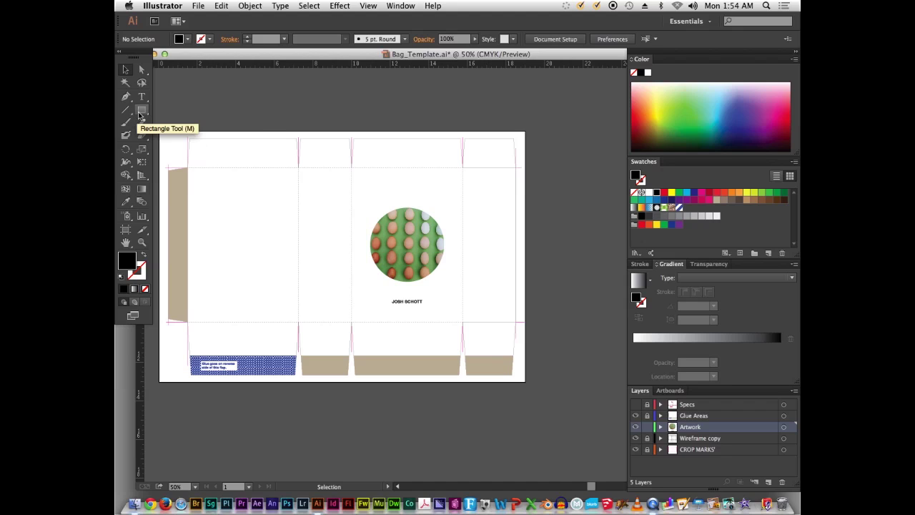
- Sample the green background of the egg image with the Eyedropper as the fill colour for new shapes
key("m")
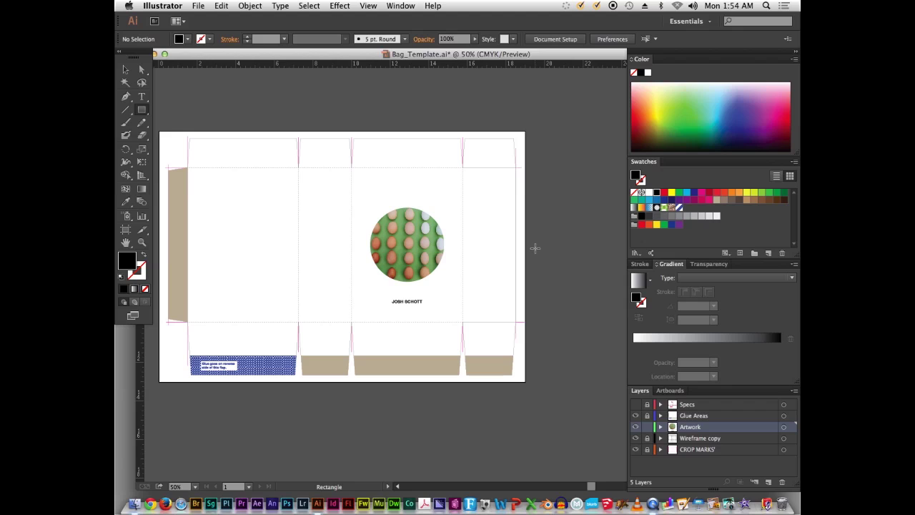
key("i")
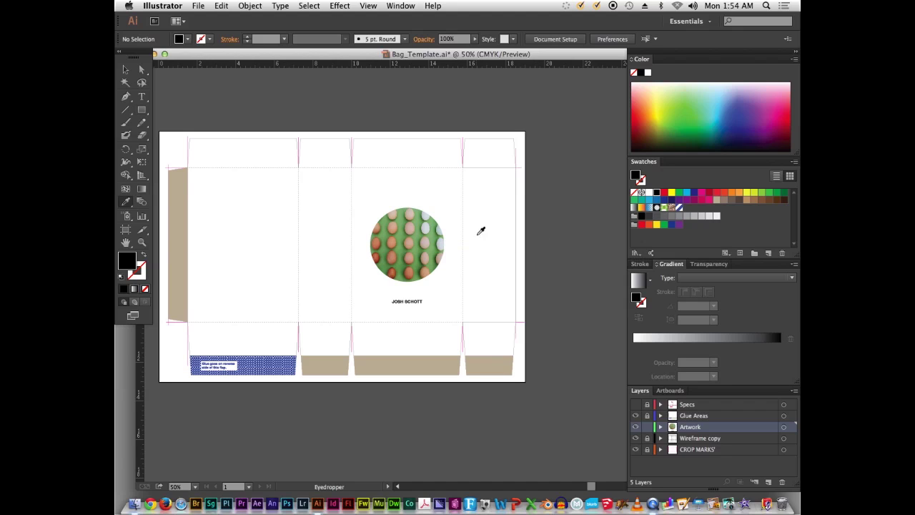
left_click(412, 226)
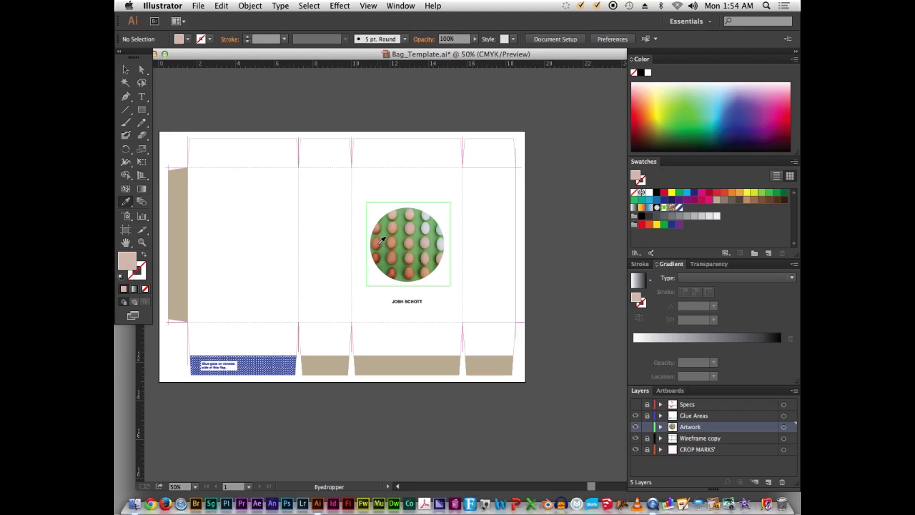
left_click(386, 232)
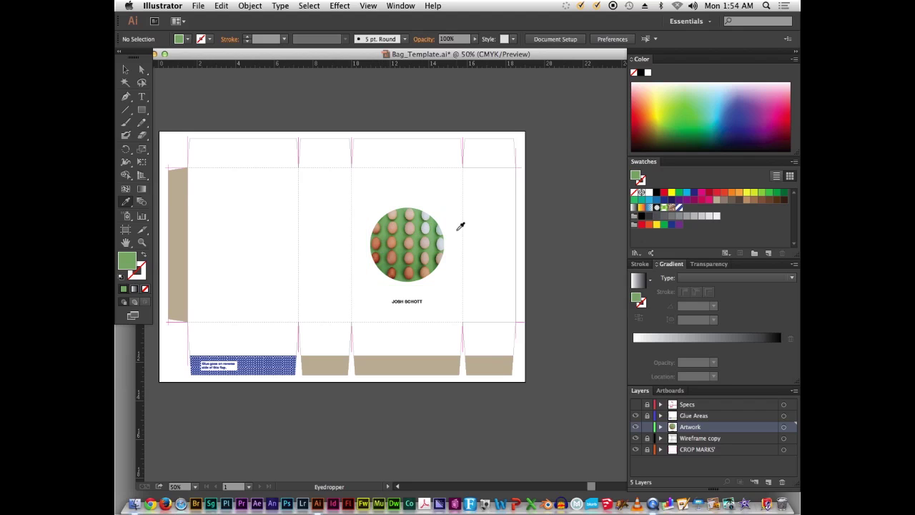
- Draw a green 2.75 by 8 in rectangle covering the blank side panel beside the front panel, and clear the selection
key("m")
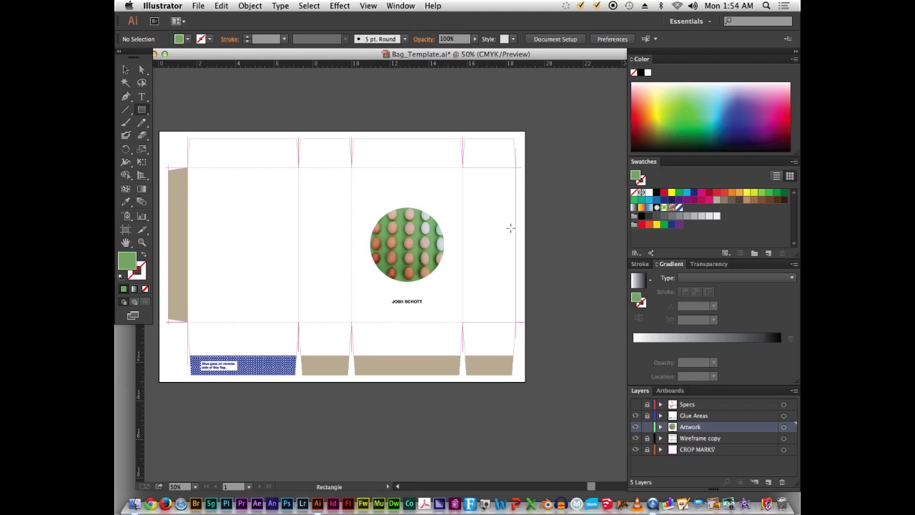
key("z")
left_click_drag(397, 140, 565, 329)
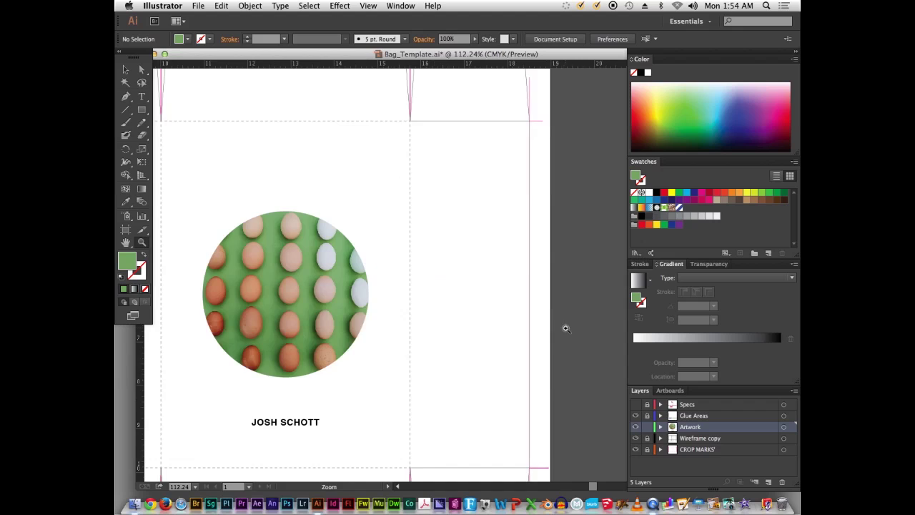
key("m")
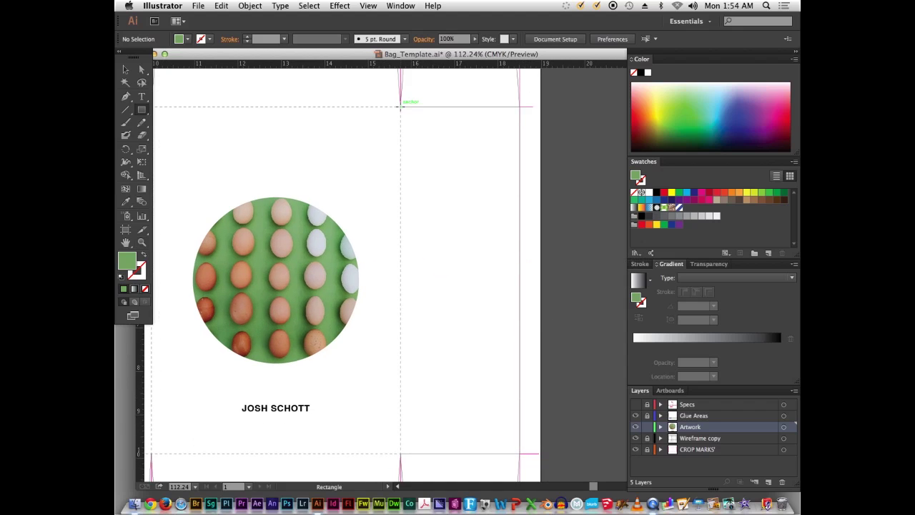
left_click_drag(400, 106, 520, 454)
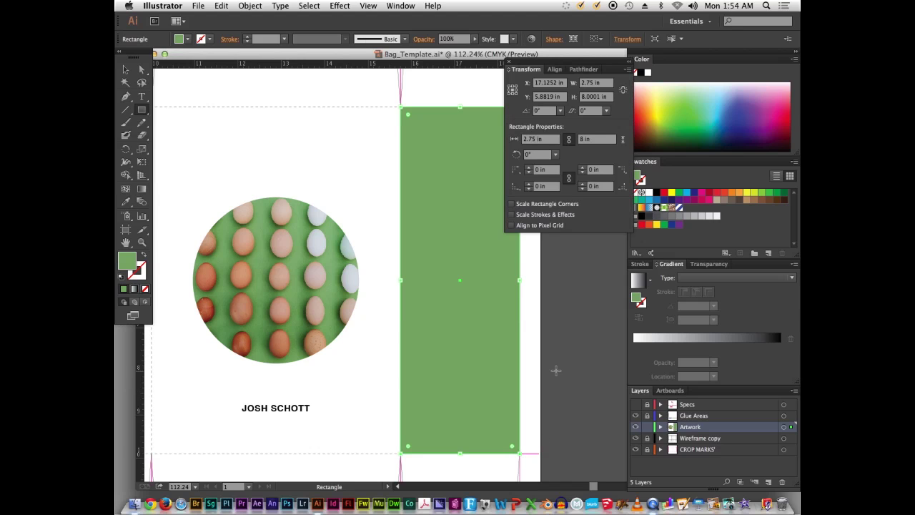
key("v")
left_click(555, 368)
- Close the floating Transform panel and review the green side panel against the rest of the bag template
key("z")
left_click(459, 308, "alt")
left_click_drag(442, 313, 420, 347)
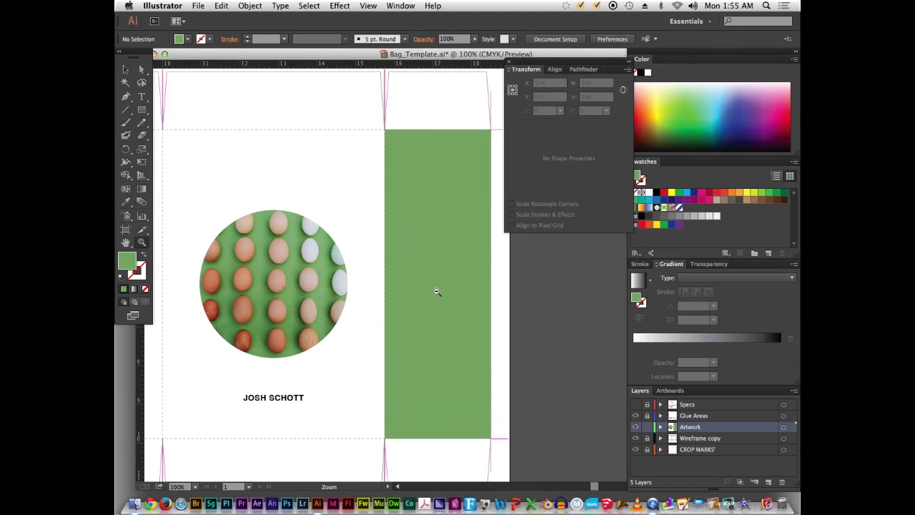
left_click(437, 292, "alt")
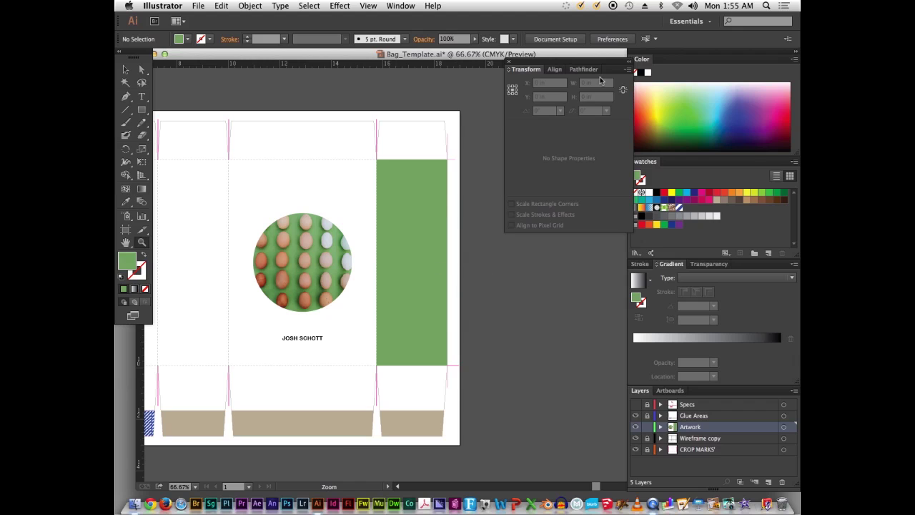
left_click(509, 61)
left_click_drag(456, 196, 607, 187)
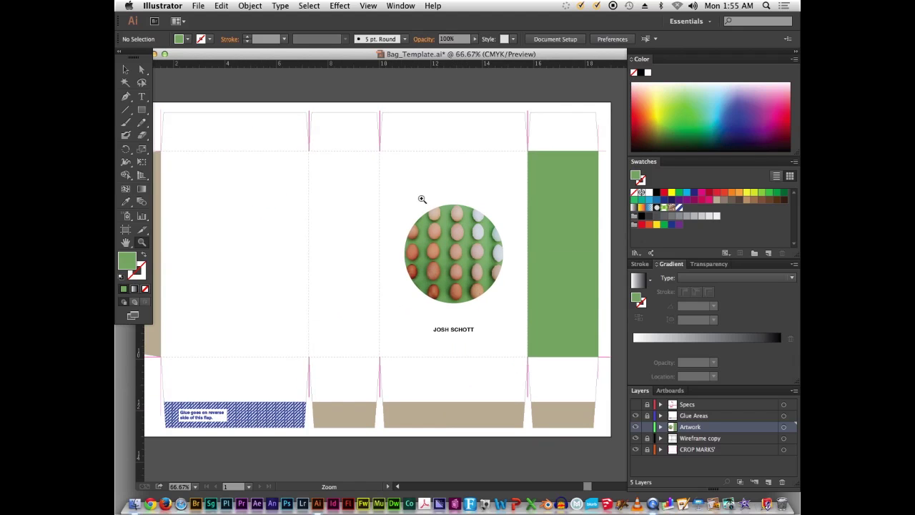
mouse_move(434, 262)
left_mouse_down()
mouse_move(474, 250)
mouse_move(436, 248)
left_mouse_up()
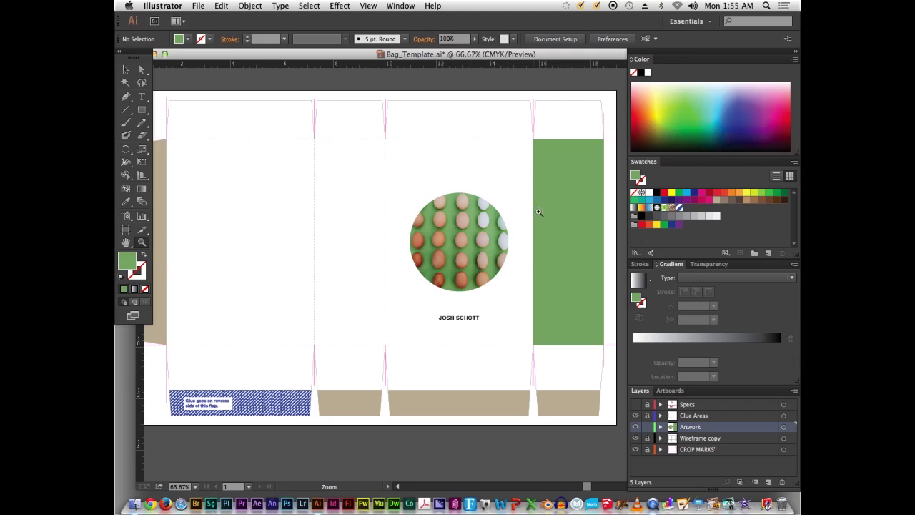
left_click_drag(340, 205, 373, 202)
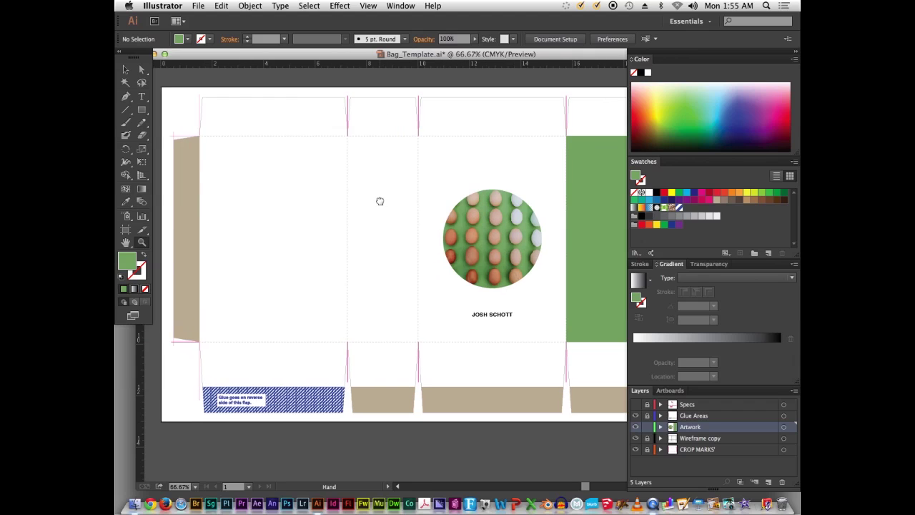
left_click_drag(417, 247, 392, 233)
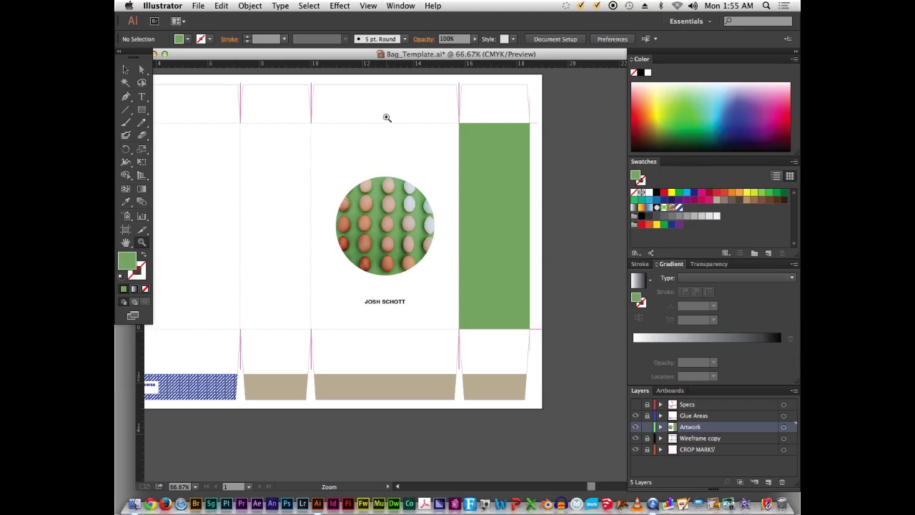
left_click_drag(445, 139, 437, 139)
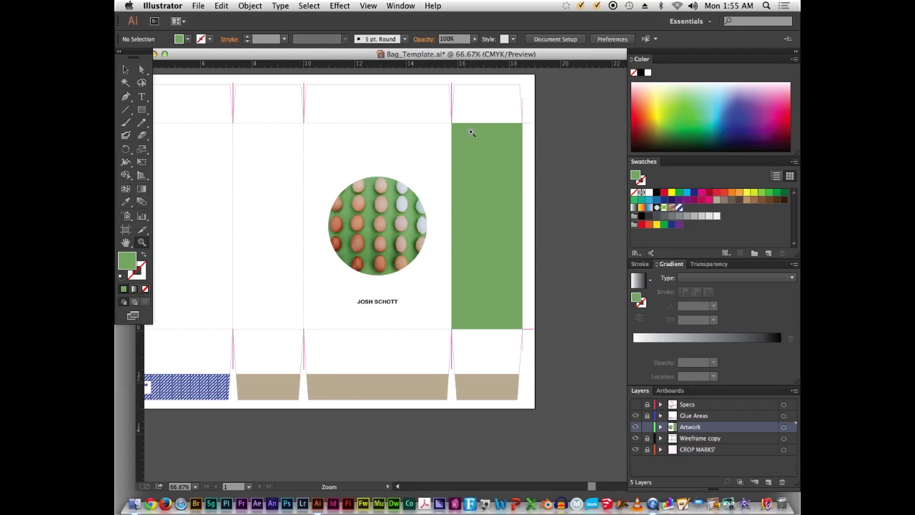
- Show the Specs layer and inspect the width dimension marked on the green side panel
left_click(635, 404)
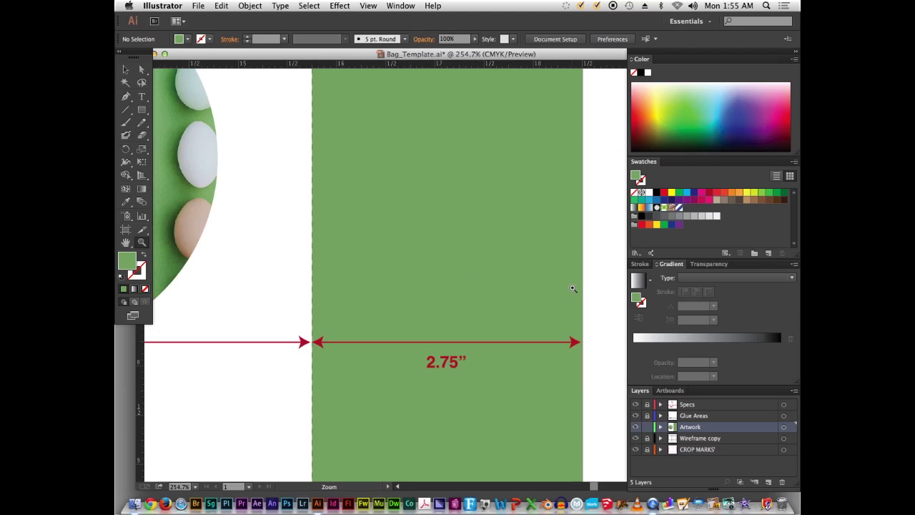
left_click_drag(407, 225, 572, 286)
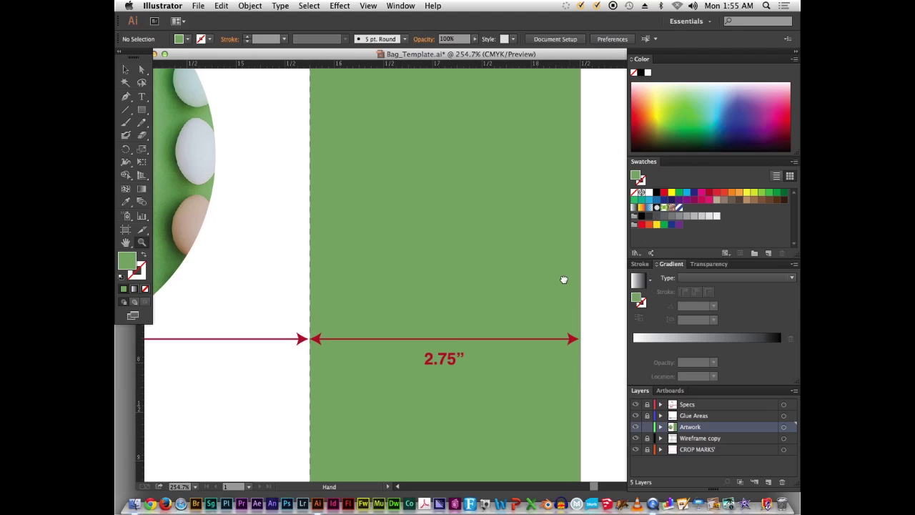
left_click(469, 245, "alt")
left_click(467, 246, "alt")
left_click(465, 245, "alt")
left_click(463, 244, "alt")
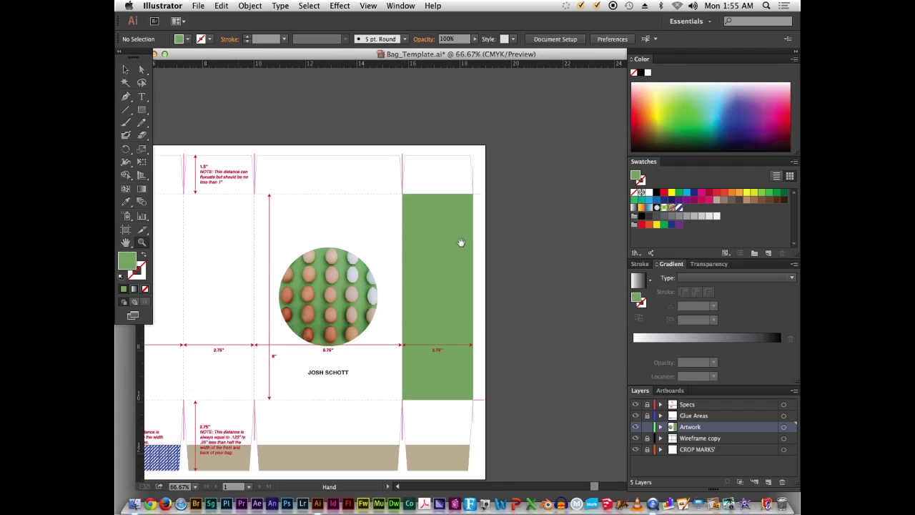
left_click_drag(461, 244, 470, 236)
- Create a 2.75 by 8.0001 in green rectangle beside the artboard from exact dimensions, and move the Transform panel off it
key("v")
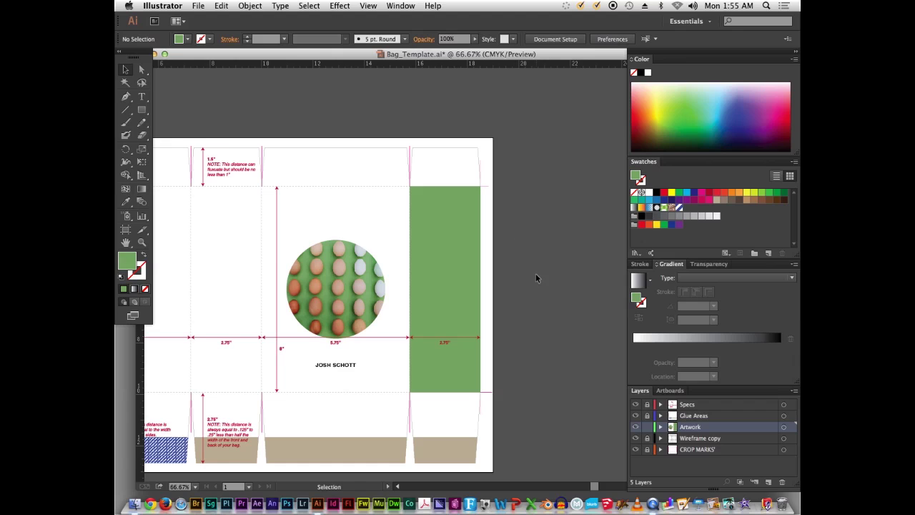
key("m")
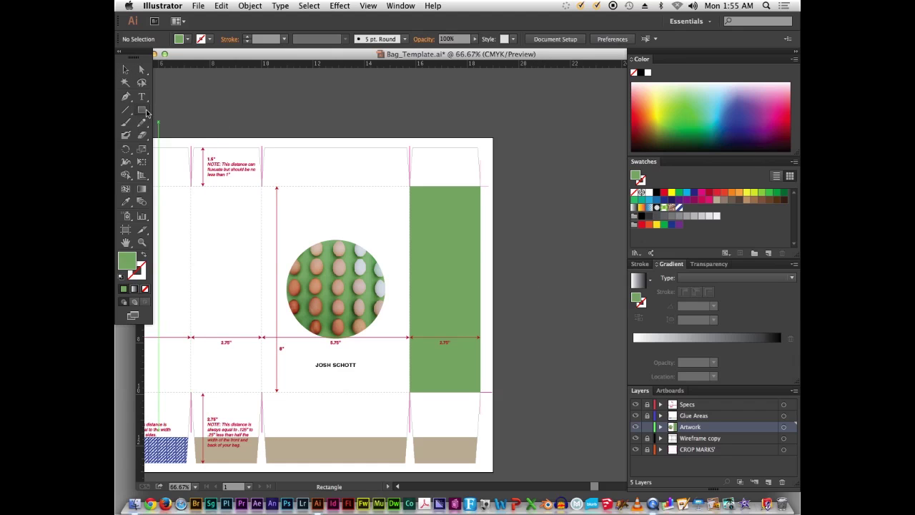
left_click(473, 193)
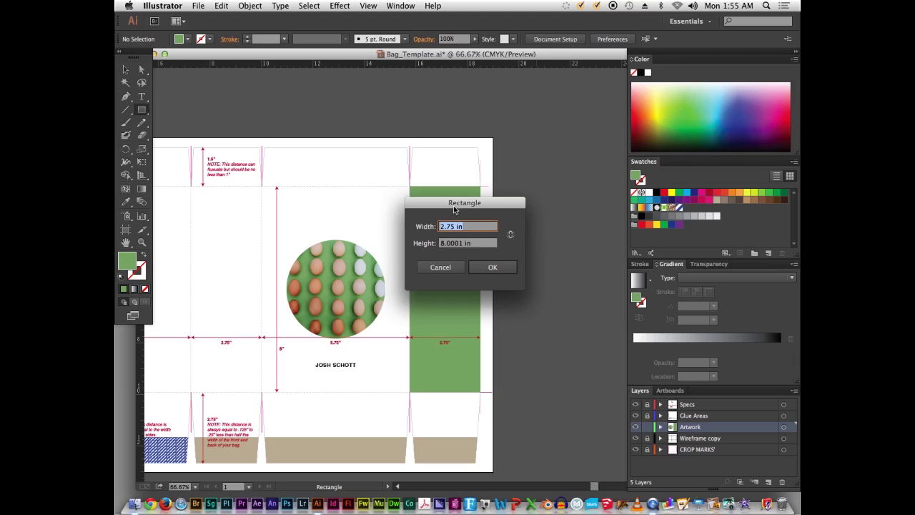
left_click_drag(452, 186, 549, 190)
left_click(545, 207)
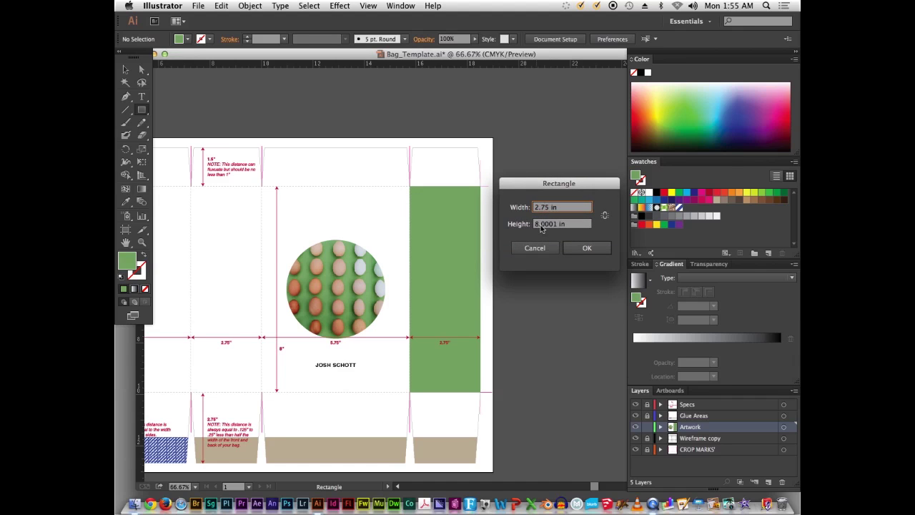
left_click(584, 248)
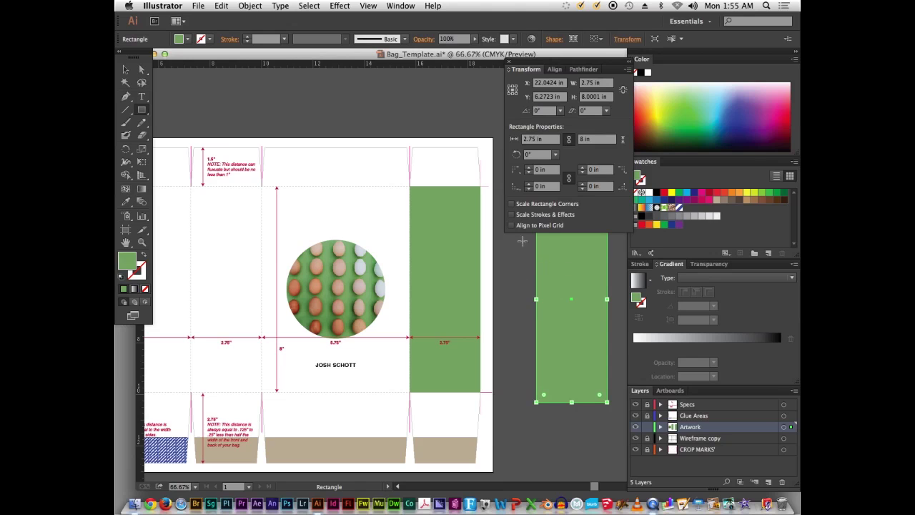
left_click_drag(522, 63, 609, 61)
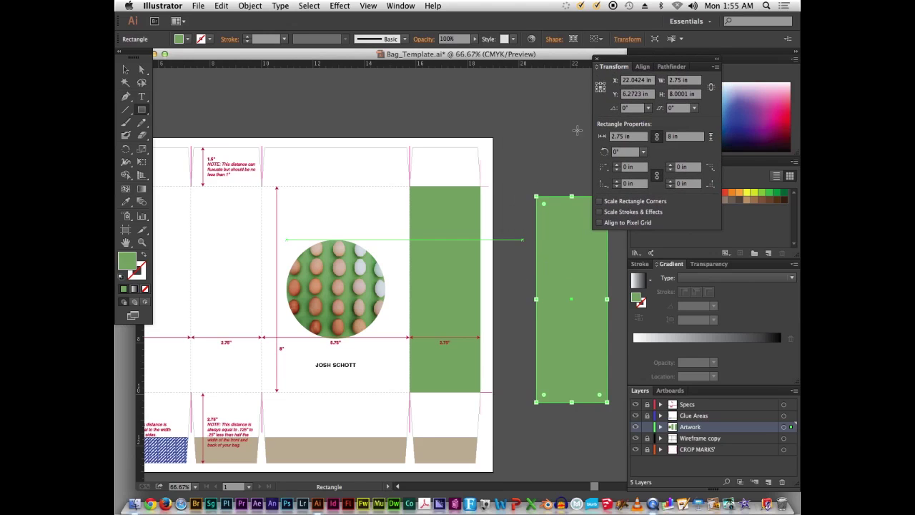
- Delete the extra green rectangle beside the artboard
key("v")
left_click(545, 156)
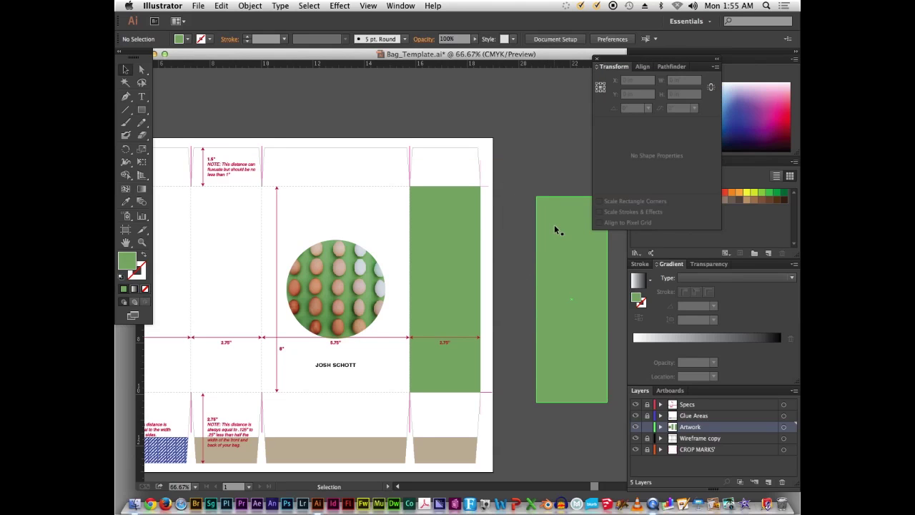
left_click(554, 224)
key("Delete")
- Move the green side-panel rectangle slightly off the panel's fold corner to show a misaligned placement
key("z")
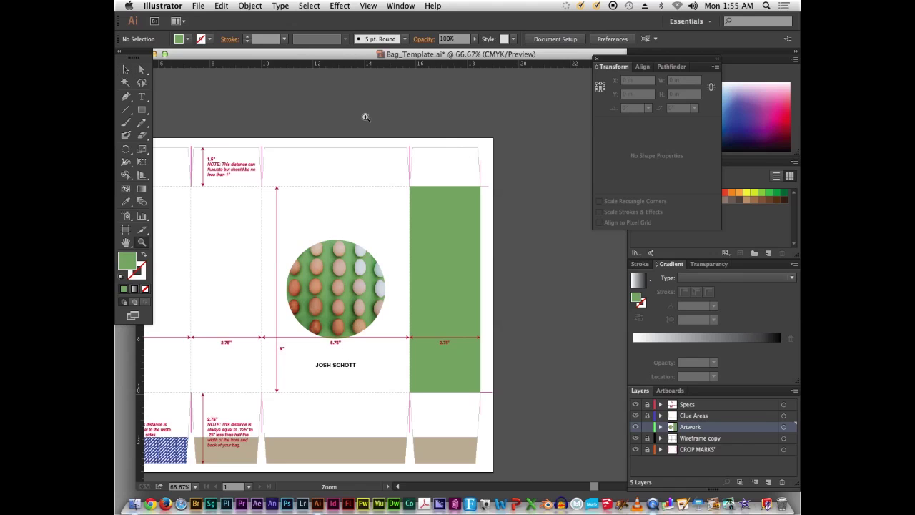
left_click_drag(363, 116, 538, 385)
key("v")
left_click(459, 215)
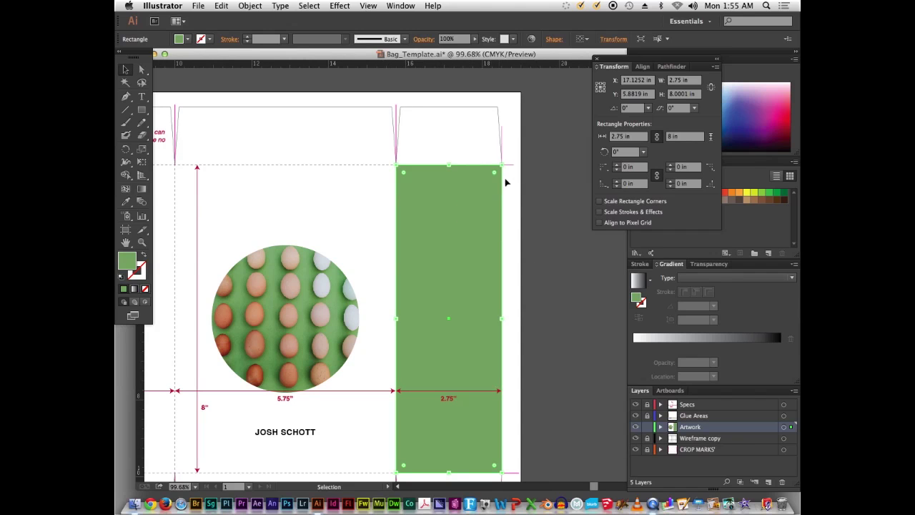
scroll(494, 212, "down", 2)
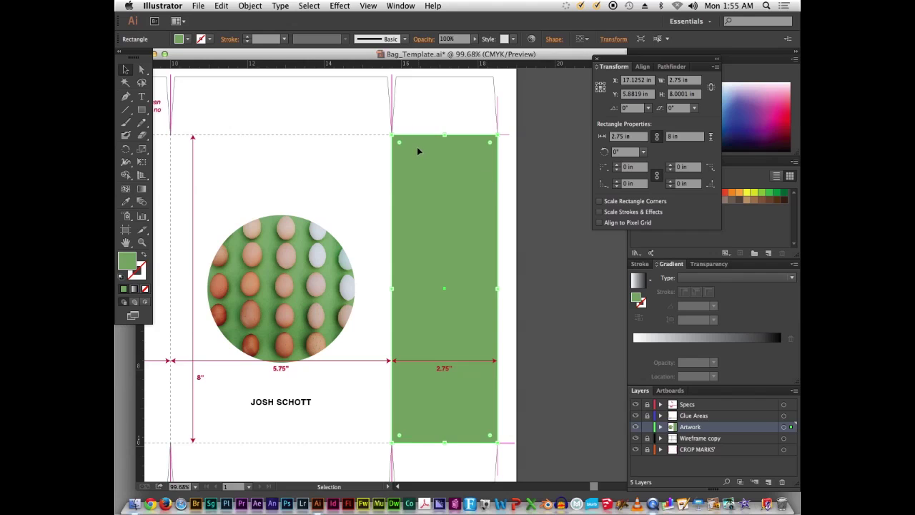
mouse_move(414, 145)
left_mouse_down()
mouse_move(432, 163)
mouse_move(417, 155)
left_mouse_up()
key("z")
left_click_drag(347, 110, 520, 218)
key("v")
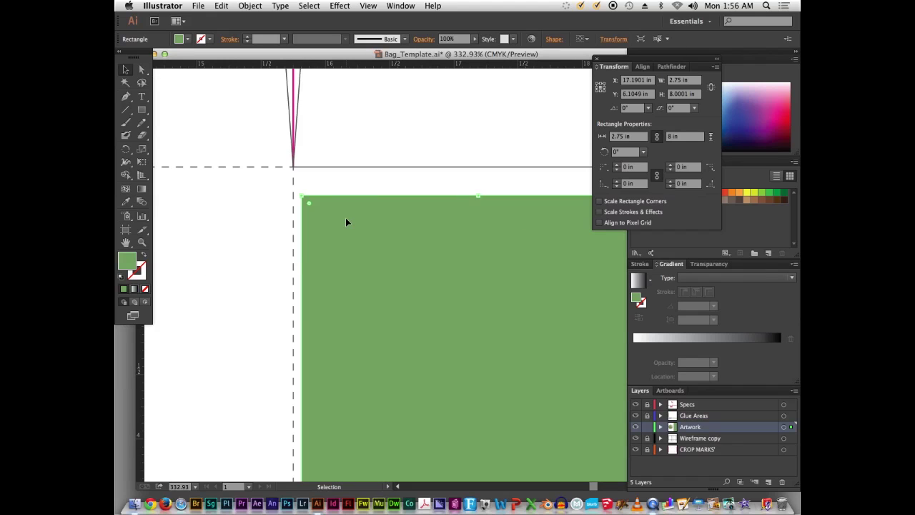
- Snap the rectangle's upper-left anchor onto the side panel's fold corner using Direct Selection, and clear the selection
key("a")
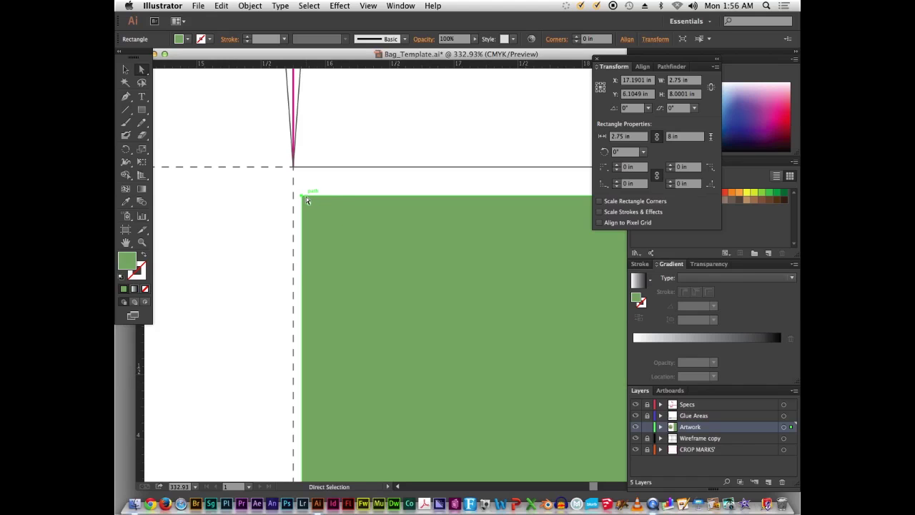
left_click_drag(302, 198, 294, 171)
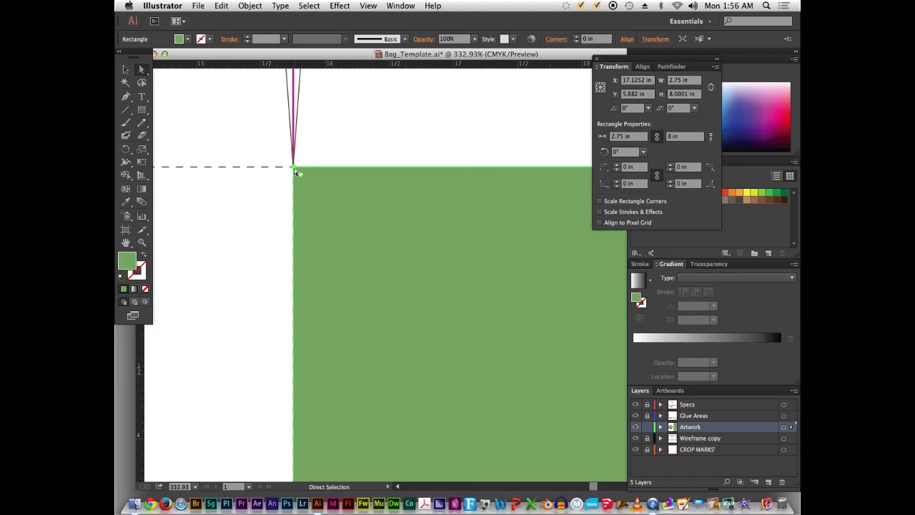
key("super+minus")
key("super+minus")
key("super+minus")
key("super+minus")
key("super+minus")
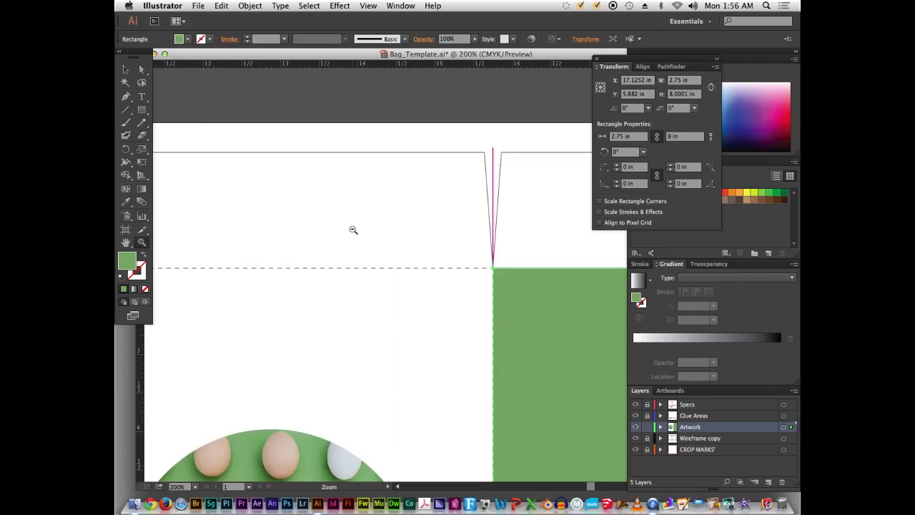
left_click_drag(449, 259, 369, 174)
key("v")
left_click(392, 123)
left_click_drag(408, 133, 365, 108)
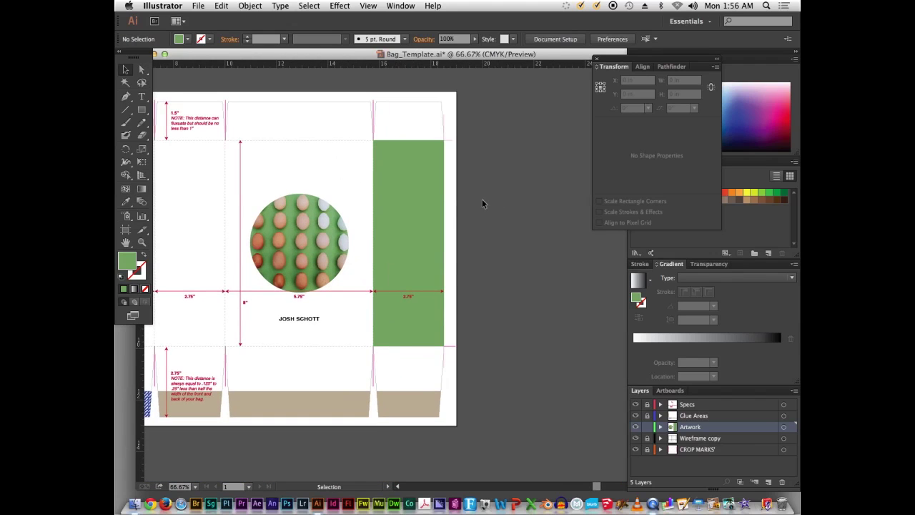
- Create a second green rectangle, 2.75 by 8.0001 in, and move it over the narrow side panel between the two wide panels
key("m")
left_click(486, 129)
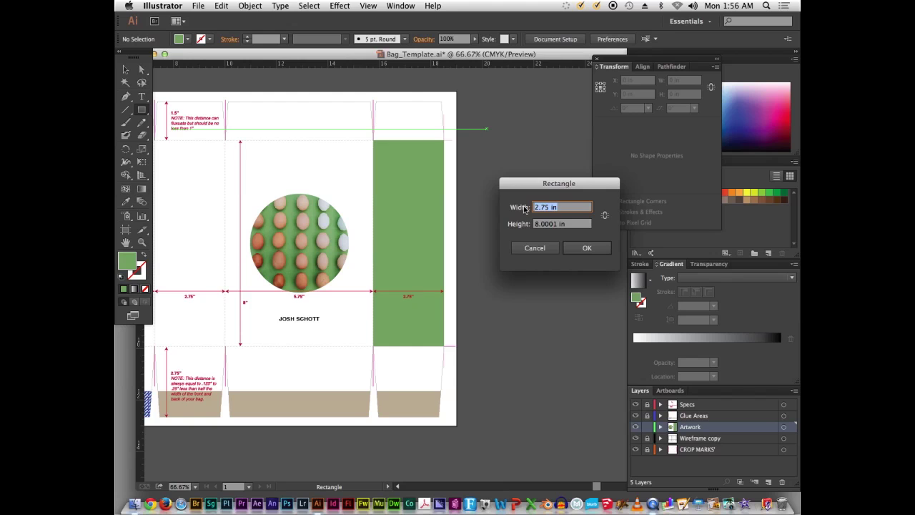
left_click(587, 249)
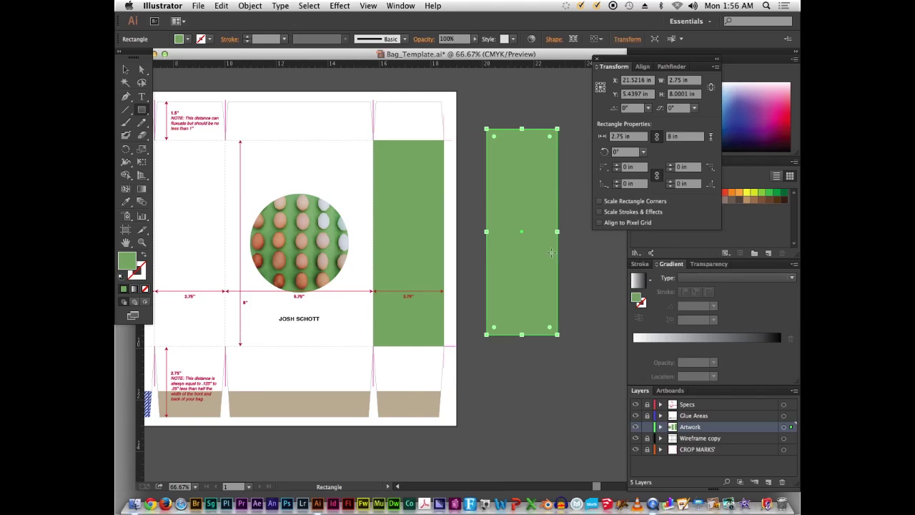
left_click_drag(469, 252, 492, 253)
left_click_drag(528, 165, 219, 150)
- Snap the second rectangle's upper-left anchor onto the narrow panel's upper-left fold corner using Direct Selection
key("z")
left_click_drag(178, 120, 243, 158)
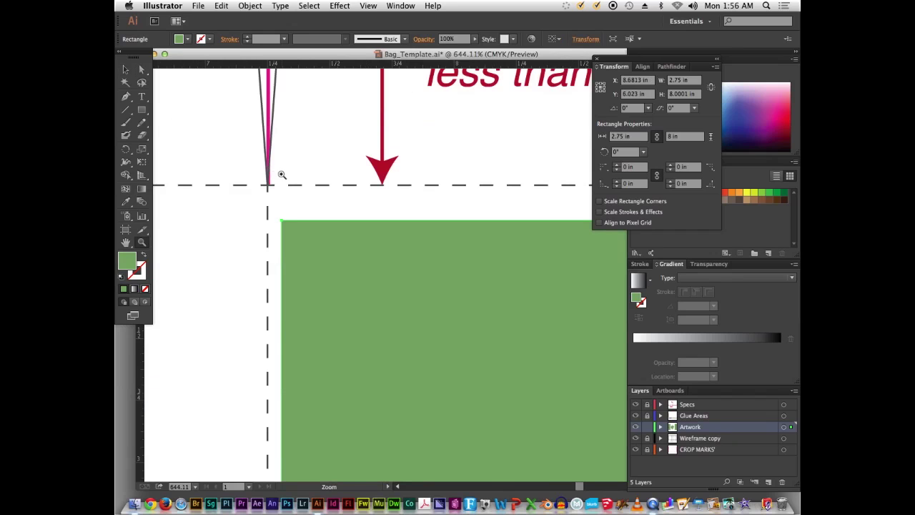
key("a")
left_click_drag(283, 225, 269, 189)
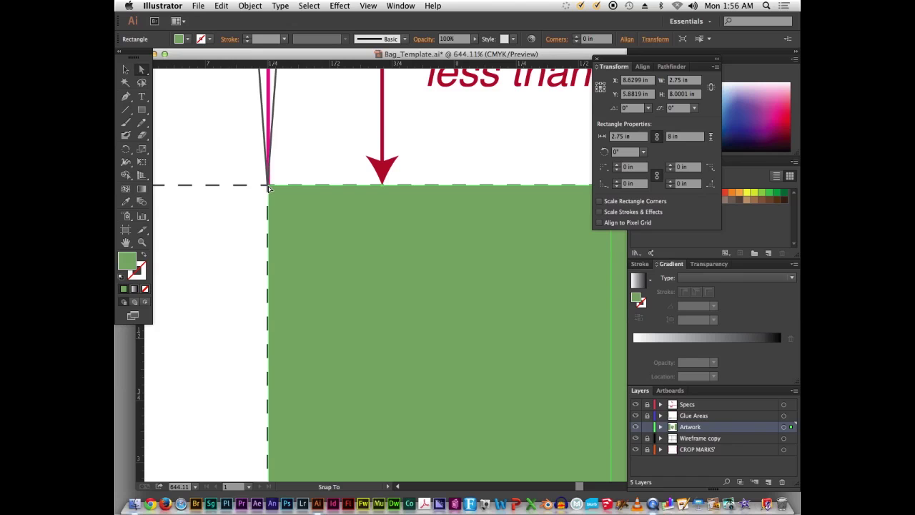
- Check the second green rectangle's fit against the narrow panel's fold lines and width dimension
key("z")
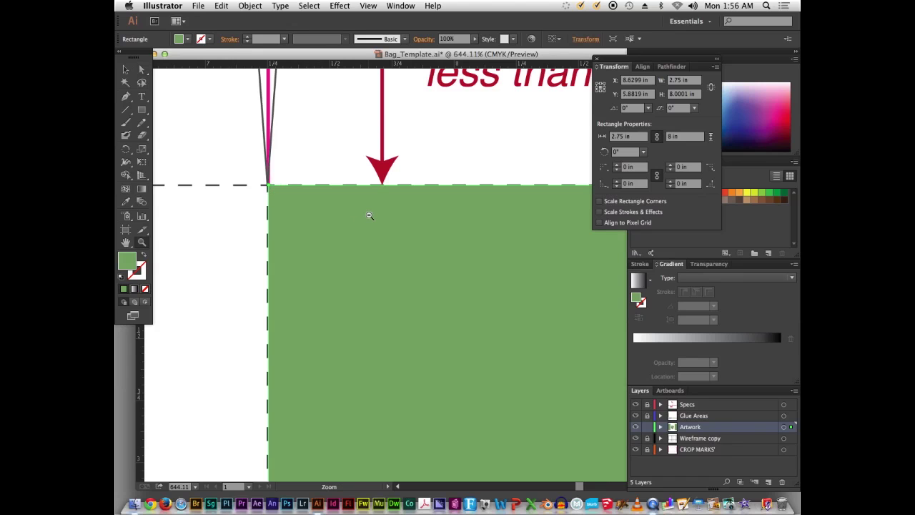
left_click(371, 217, "alt")
left_click(379, 230, "alt")
left_click(384, 257, "alt")
left_click(407, 279, "alt")
left_click(414, 282, "alt")
left_click_drag(417, 280, 378, 212)
scroll(377, 212, "down", 5)
scroll(377, 213, "right", 5)
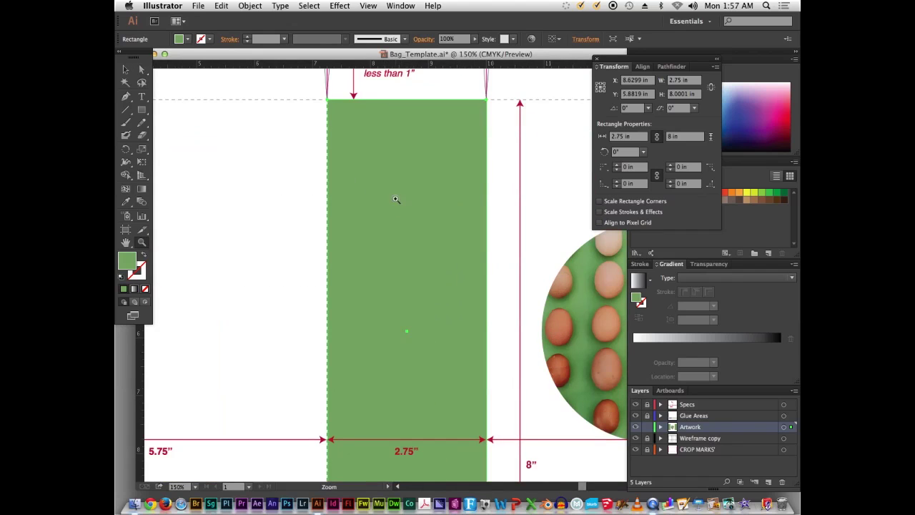
- Fine-tune the second green rectangle's alignment with the narrow panel's upper-left fold corner using Direct Selection, and clear the selection
key("a")
left_click_drag(394, 123, 405, 152)
left_click_drag(339, 127, 328, 103)
key("v")
key("z")
left_click(411, 184, "alt")
left_click(411, 186, "alt")
key("v")
left_click(439, 156)
- Review the whole bag template with both green side panels, and hide the Specs layer
left_click_drag(485, 220, 392, 141)
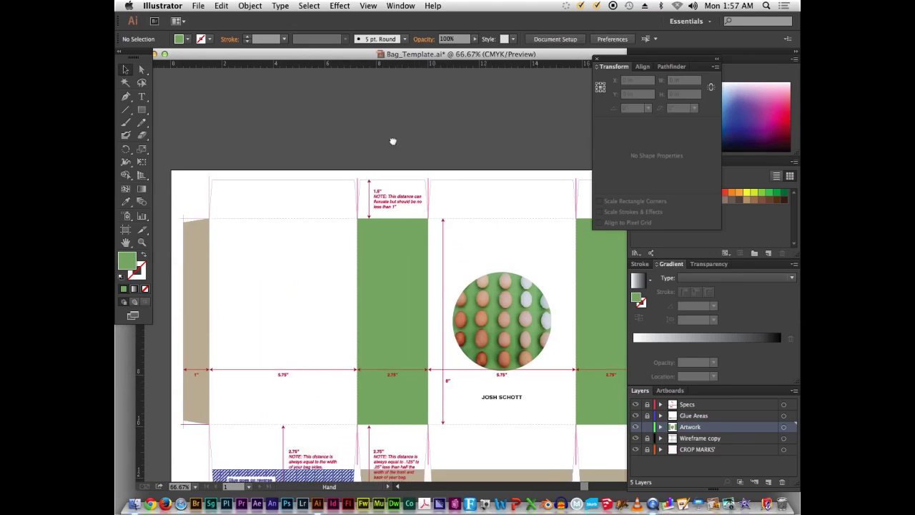
scroll(392, 141, "down", 5)
scroll(392, 142, "right", 2)
scroll(399, 157, "right", 3)
scroll(444, 188, "down", 1)
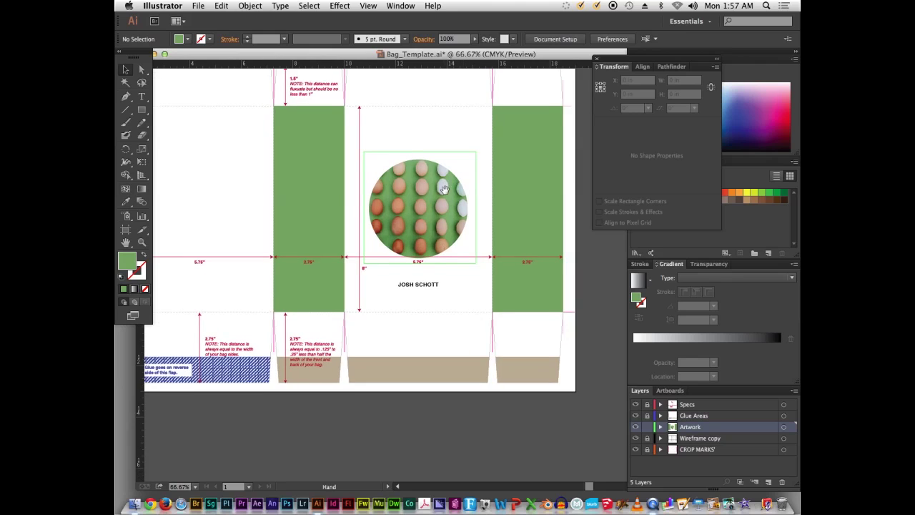
left_click_drag(445, 189, 458, 156)
key("z")
left_click(440, 203, "alt")
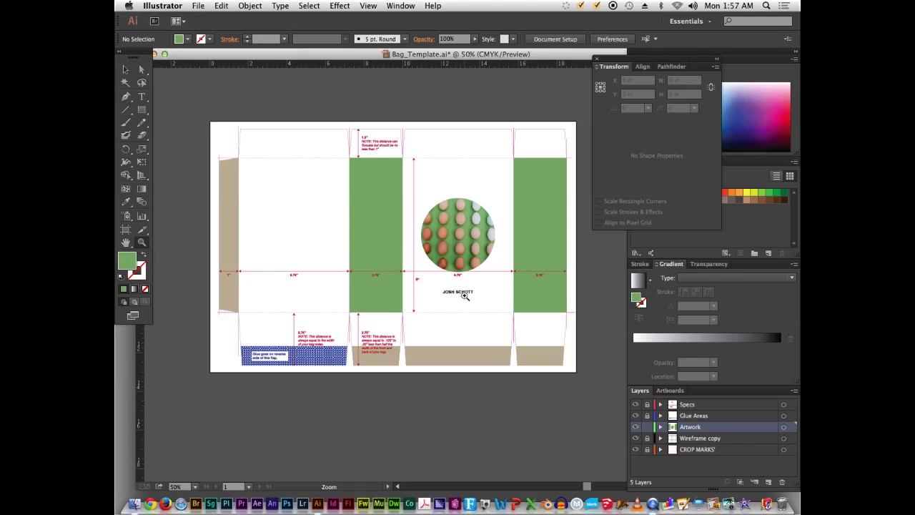
left_click(636, 405)
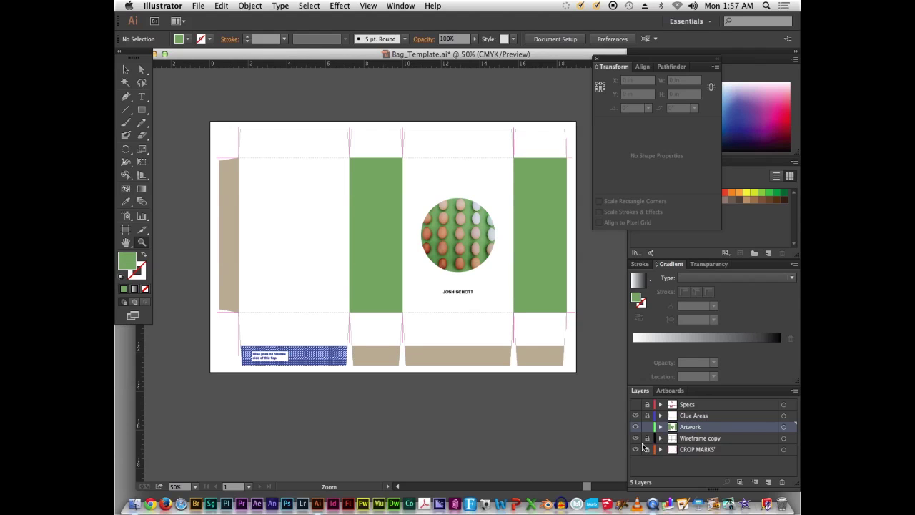
- Open the print settings and reposition the artwork within the page preview to about X 0.06 in, Y 0.24 in
left_click(195, 5)
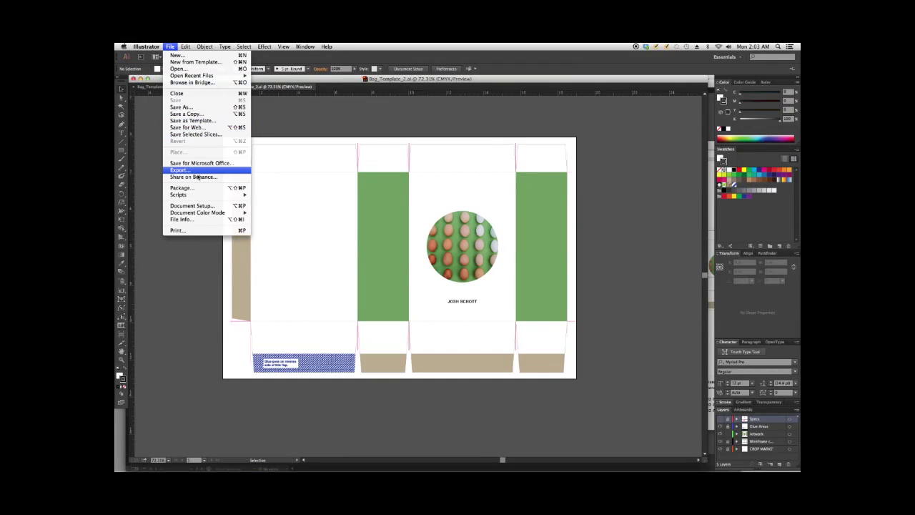
left_click(193, 231)
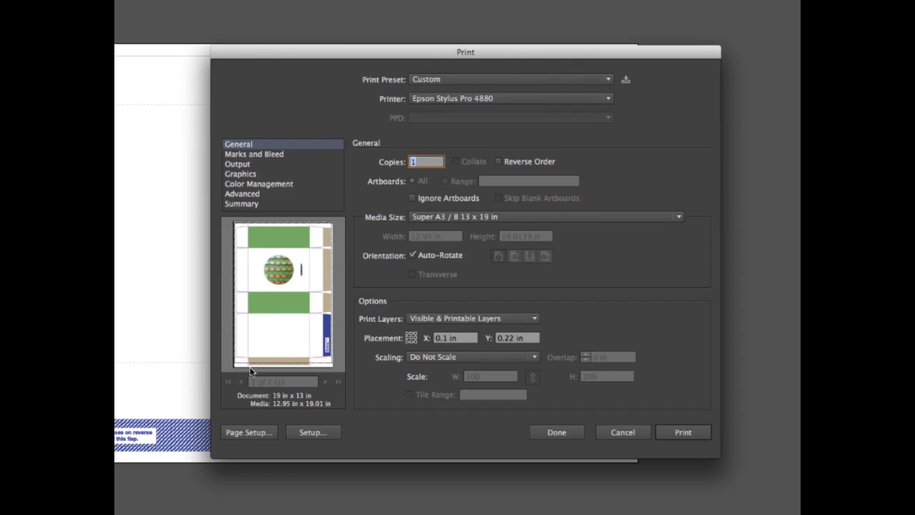
left_click_drag(291, 322, 291, 317)
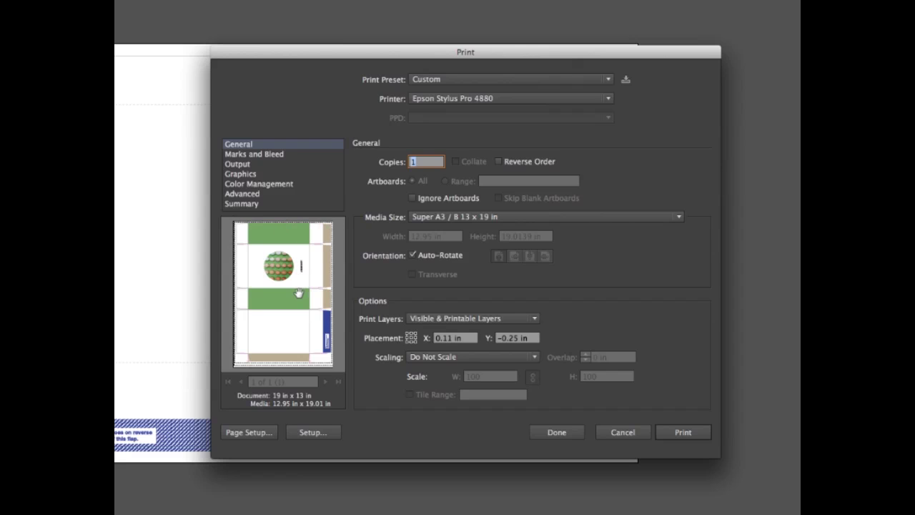
left_click_drag(298, 294, 299, 297)
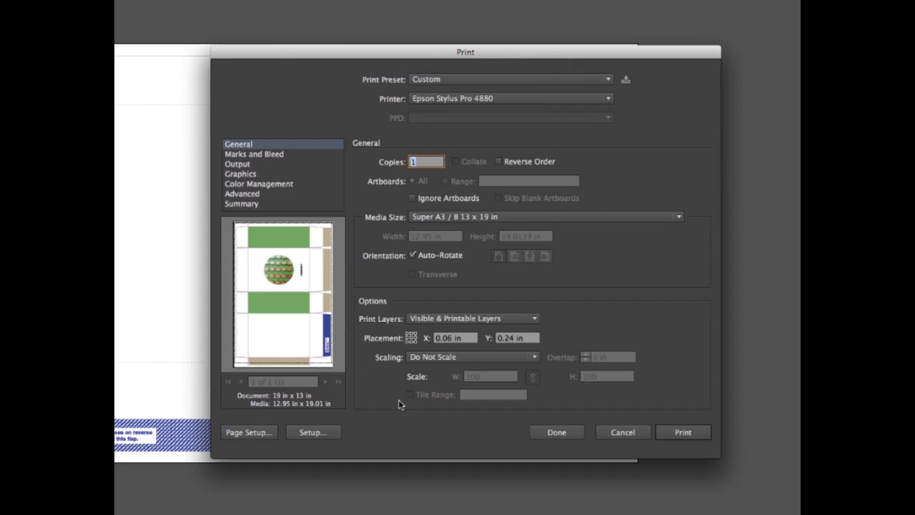
- Continue to the Epson Stylus Pro 4880's system print setup and show its Printer Settings
left_click(312, 432)
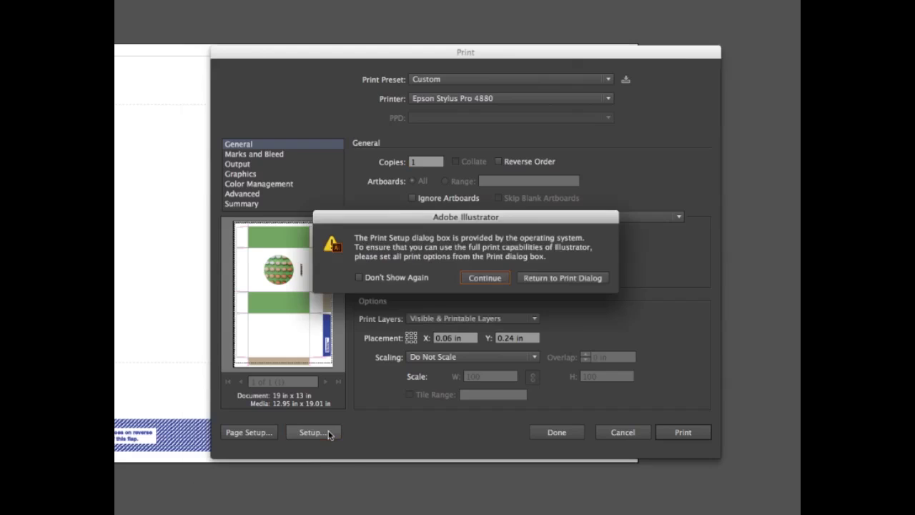
left_click(486, 278)
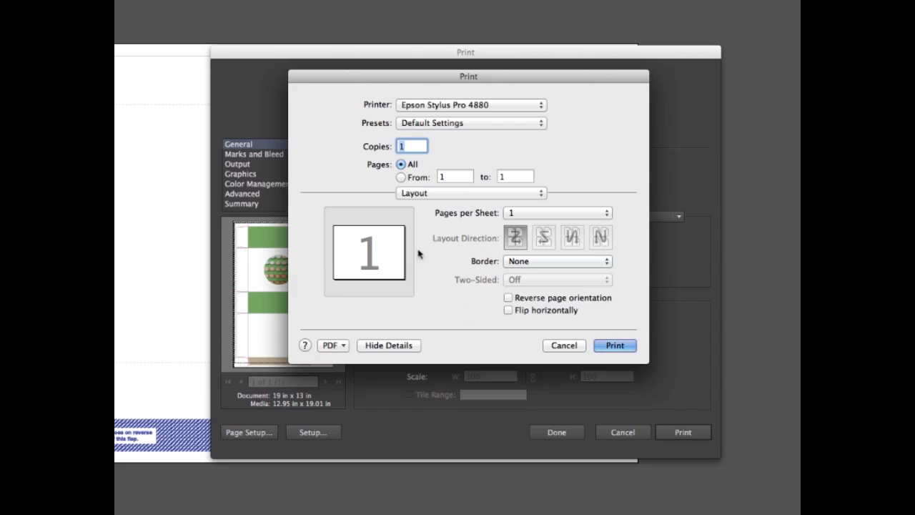
left_click_drag(396, 79, 419, 85)
left_click(429, 200)
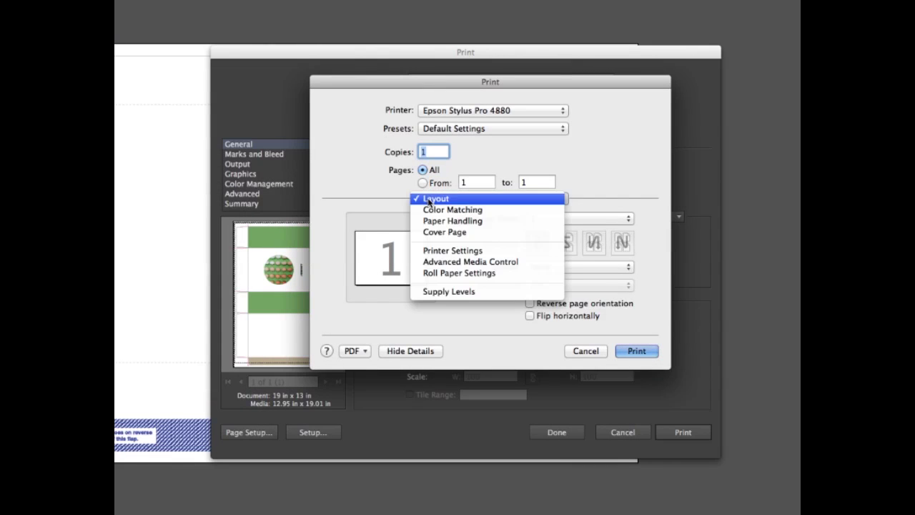
left_click(434, 251)
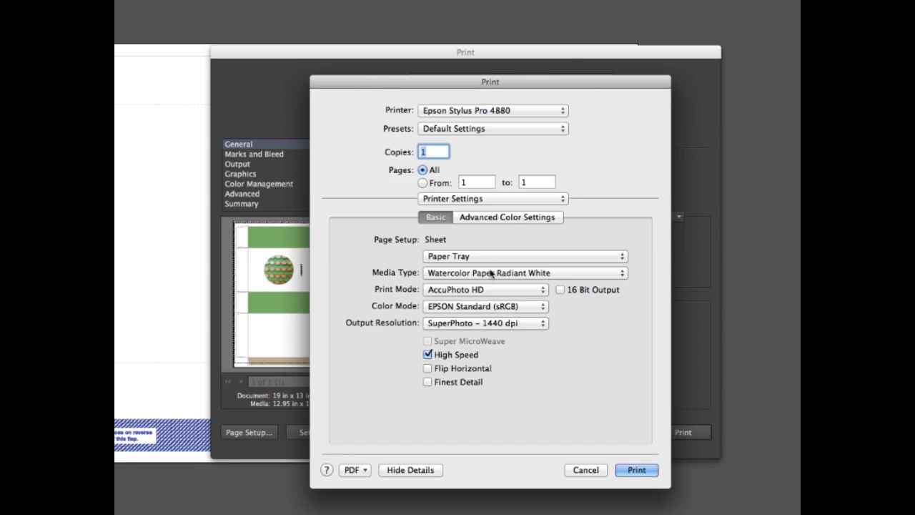
- Set the printer's media type to Singleweight Matte Paper from the matte papers
left_click(491, 272)
mouse_move(471, 284)
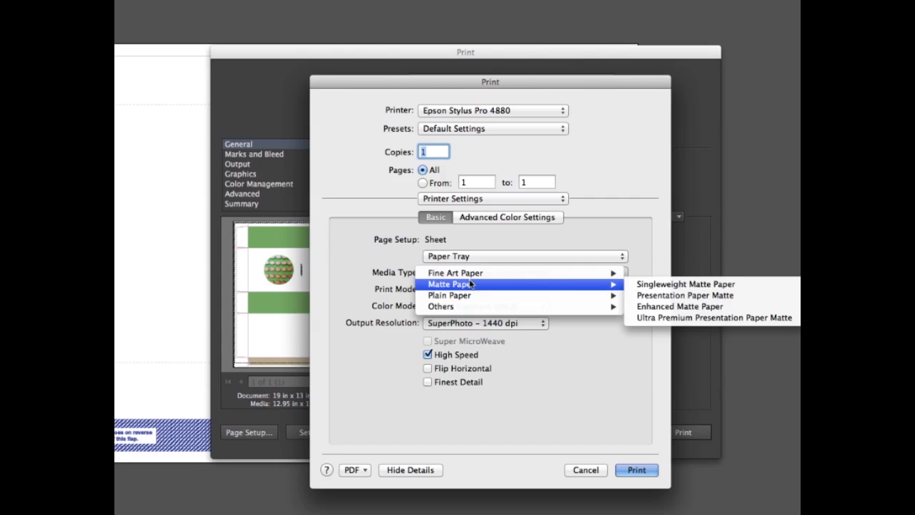
left_click(778, 287)
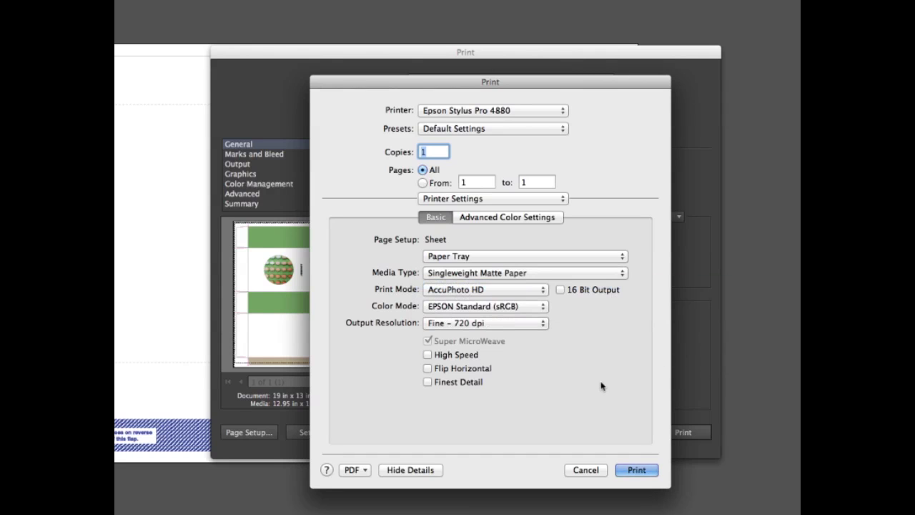
- Set the output resolution to SuperPhoto - 1440 dpi and enable High Speed printing
left_click(499, 324)
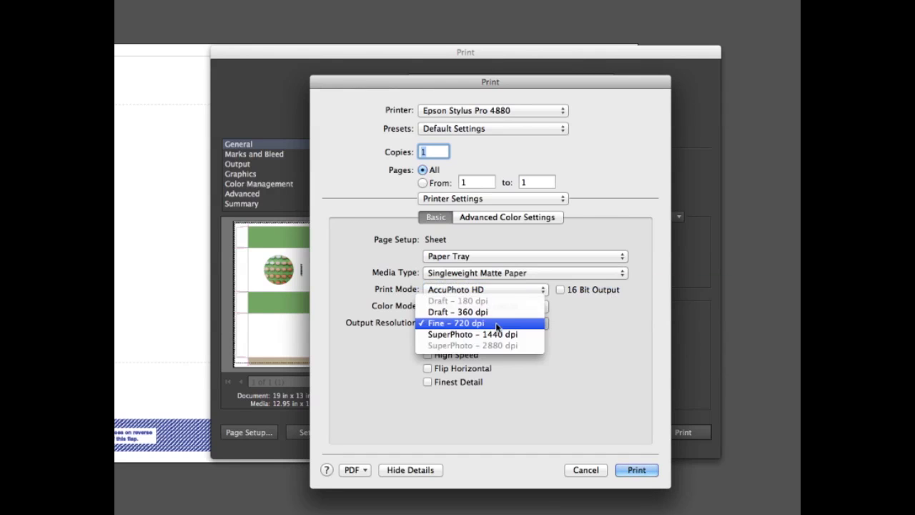
left_click(534, 335)
left_click(428, 355)
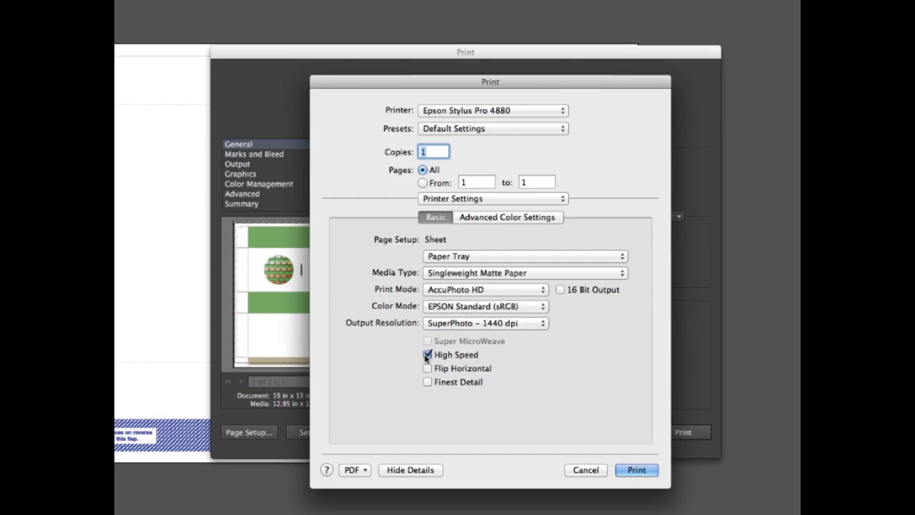